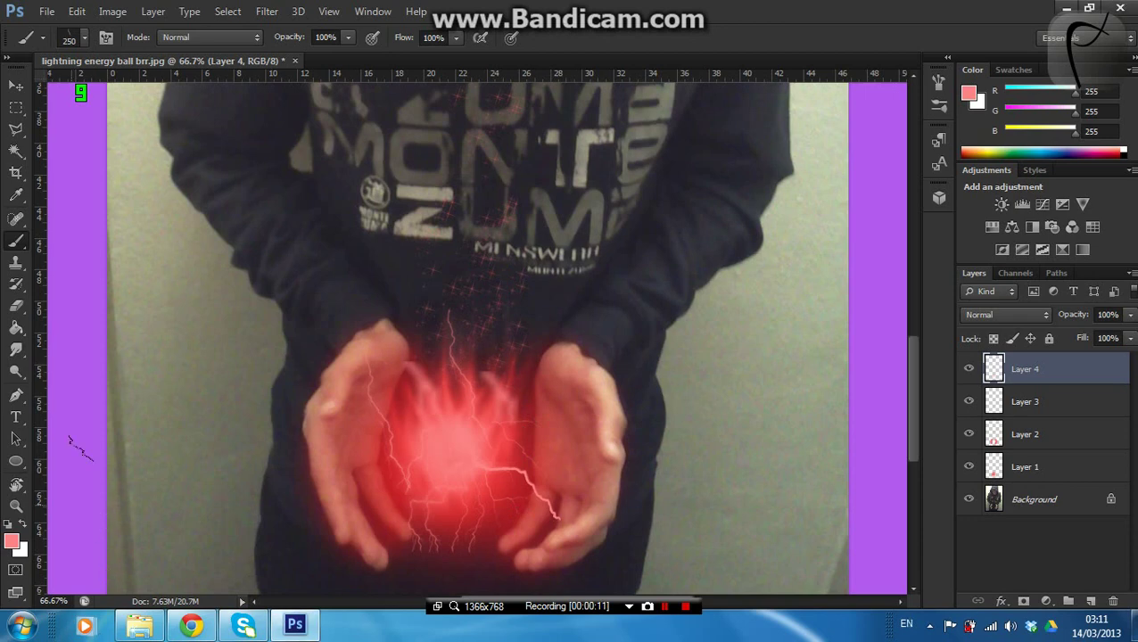
Paint thin red lightning strokes across the glow with lightning brush 484 at about 14 px
{"action": "key", "text": "alt+shift"}
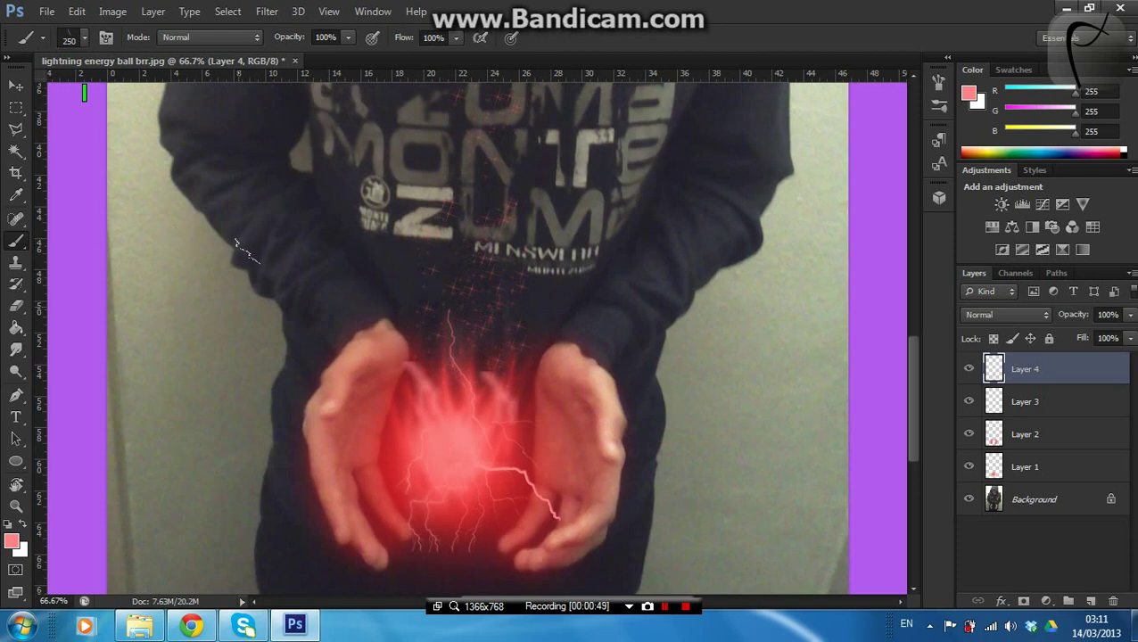
{"action": "left_click", "coordinate": [82, 40]}
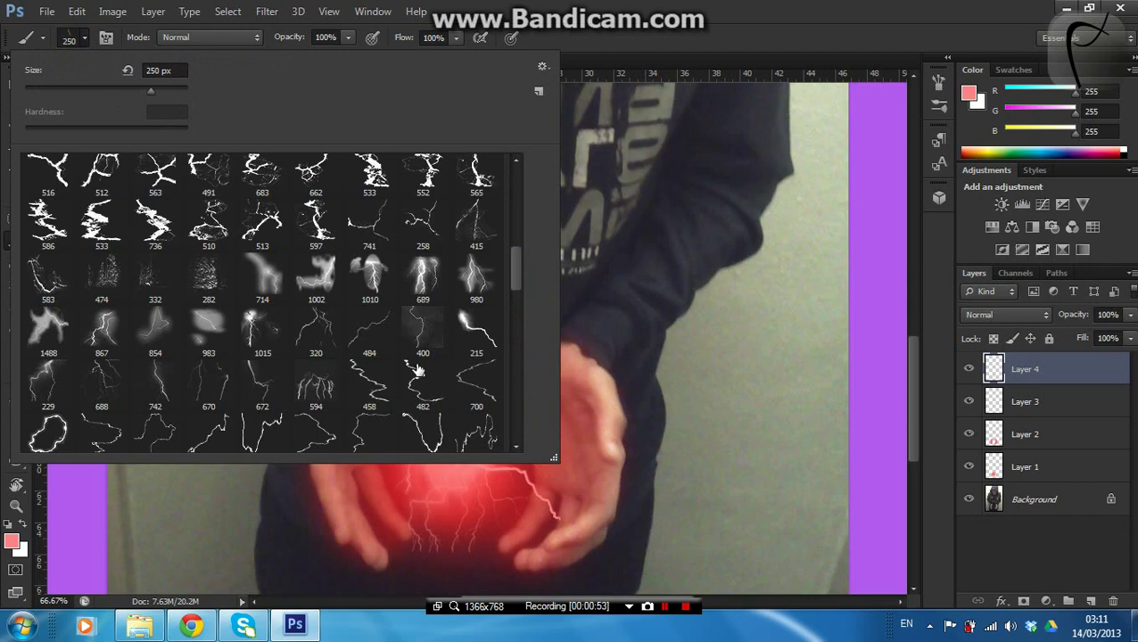
{"action": "left_click", "coordinate": [366, 334]}
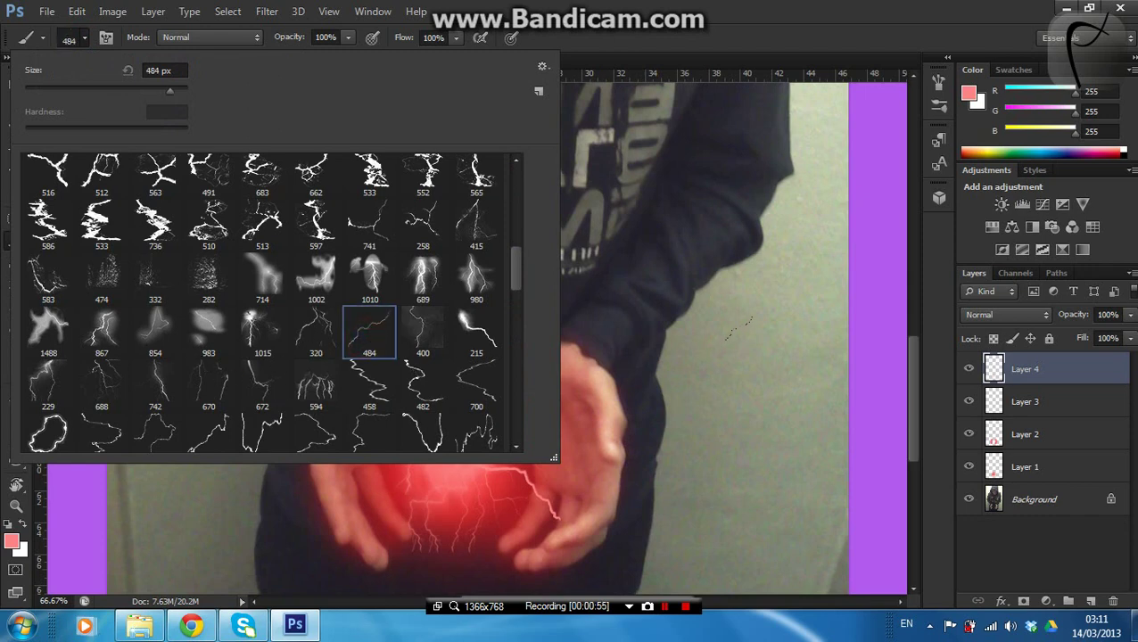
{"action": "left_click_drag", "start_coordinate": [170, 90], "coordinate": [35, 90]}
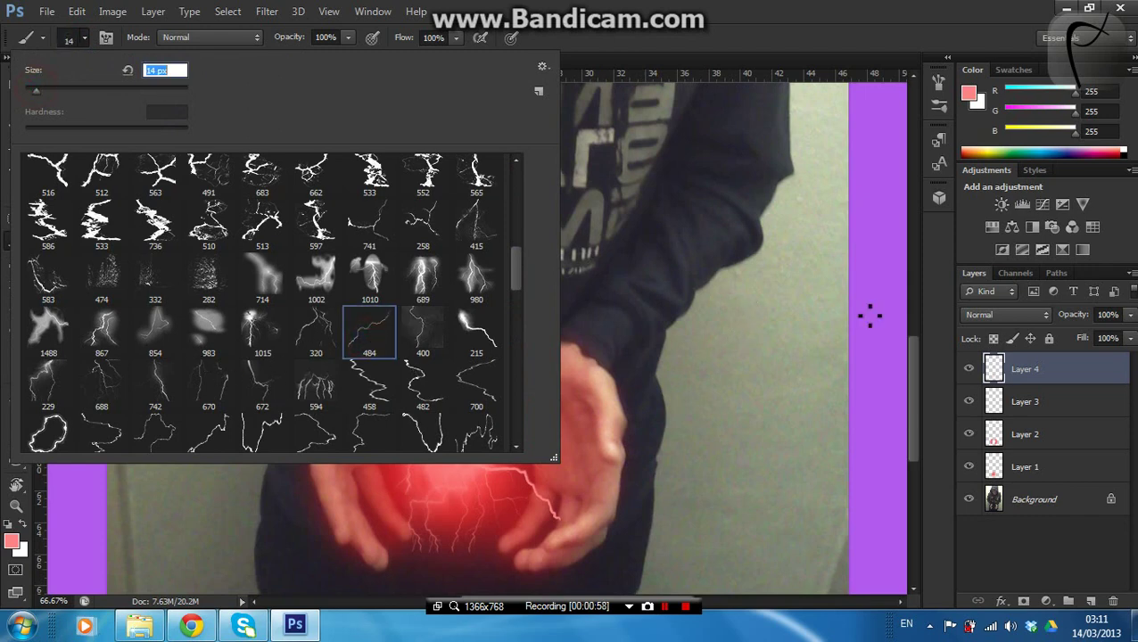
{"action": "key", "text": "Return"}
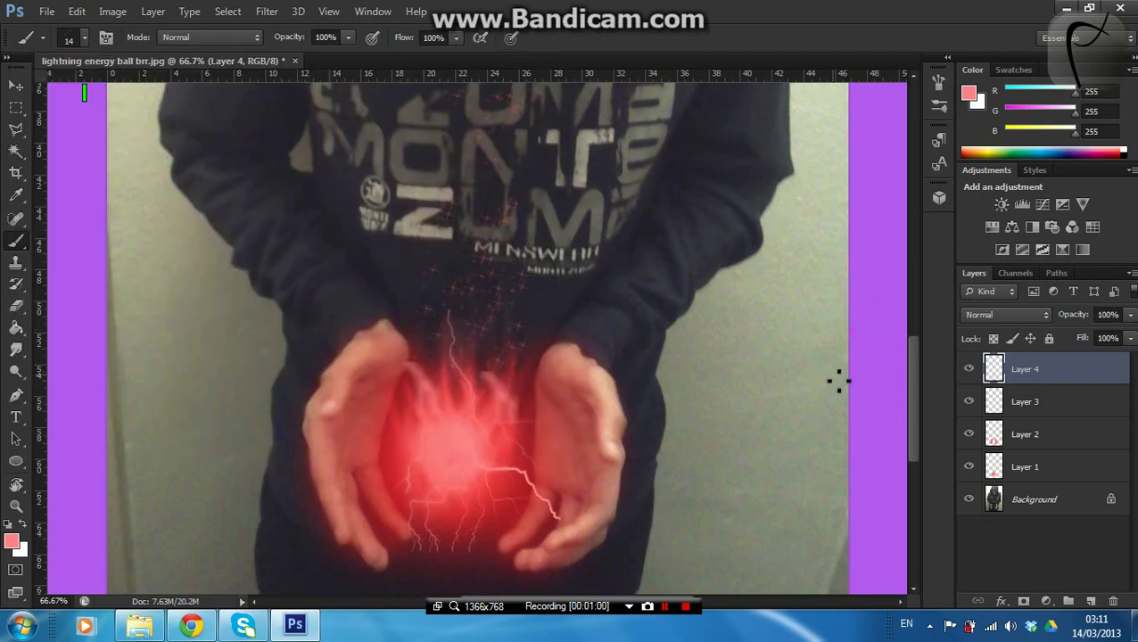
{"action": "key", "text": "bracketright"}
{"action": "key", "text": "bracketright"}
{"action": "key", "text": "bracketright"}
{"action": "left_click_drag", "start_coordinate": [506, 427], "coordinate": [590, 413]}
{"action": "left_click", "coordinate": [394, 501]}
Switch to lightning brush preset 320 at 320 px
{"action": "left_click", "coordinate": [85, 37]}
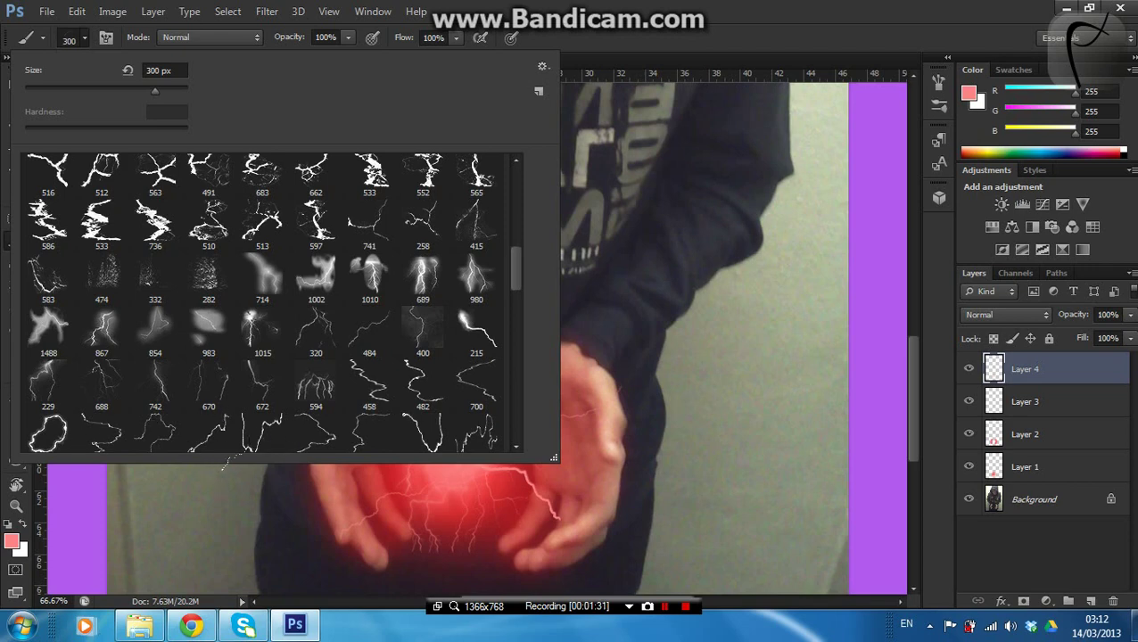
{"action": "left_click", "coordinate": [333, 343]}
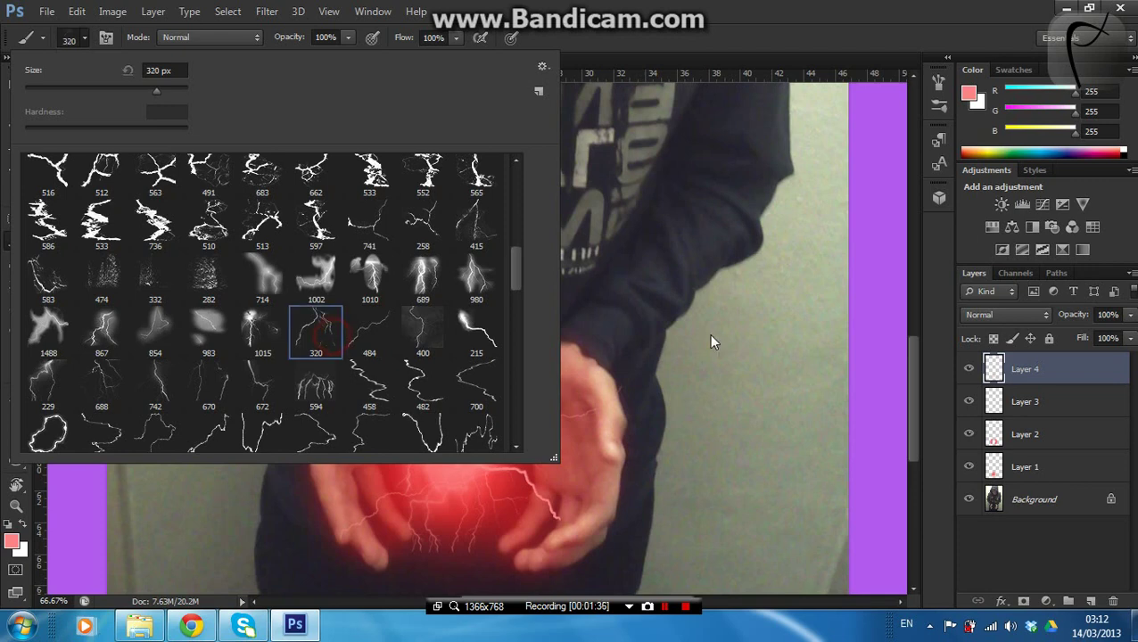
{"action": "left_click", "coordinate": [915, 292]}
{"action": "left_click_drag", "start_coordinate": [908, 320], "coordinate": [914, 436]}
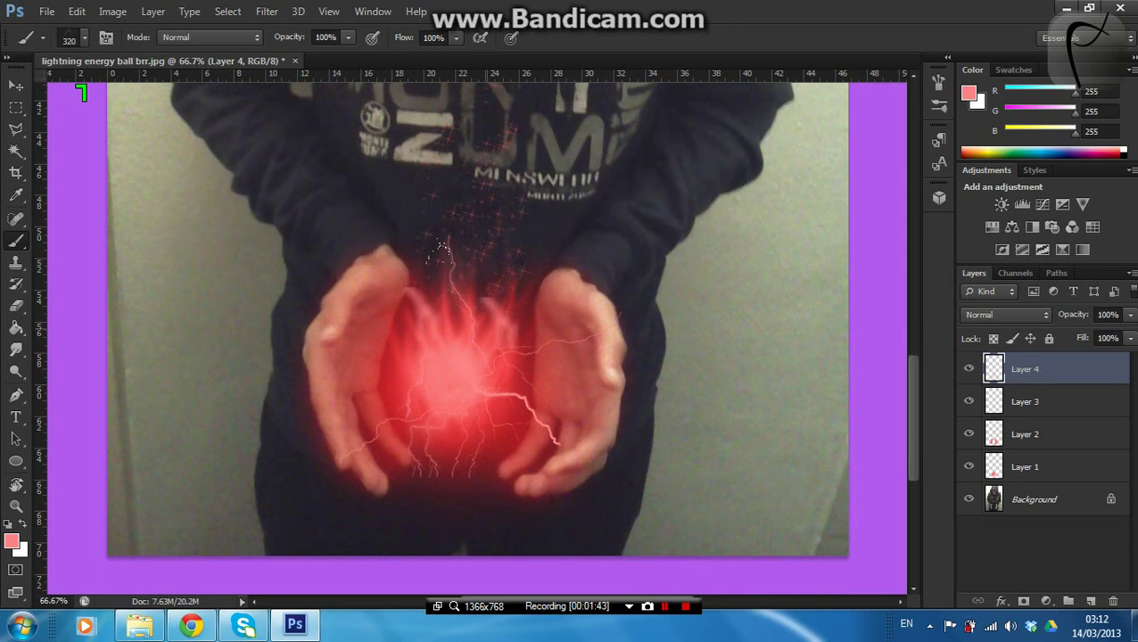
Stamp red lightning bolts above the energy ball and over the left hand
{"action": "left_click", "coordinate": [441, 252]}
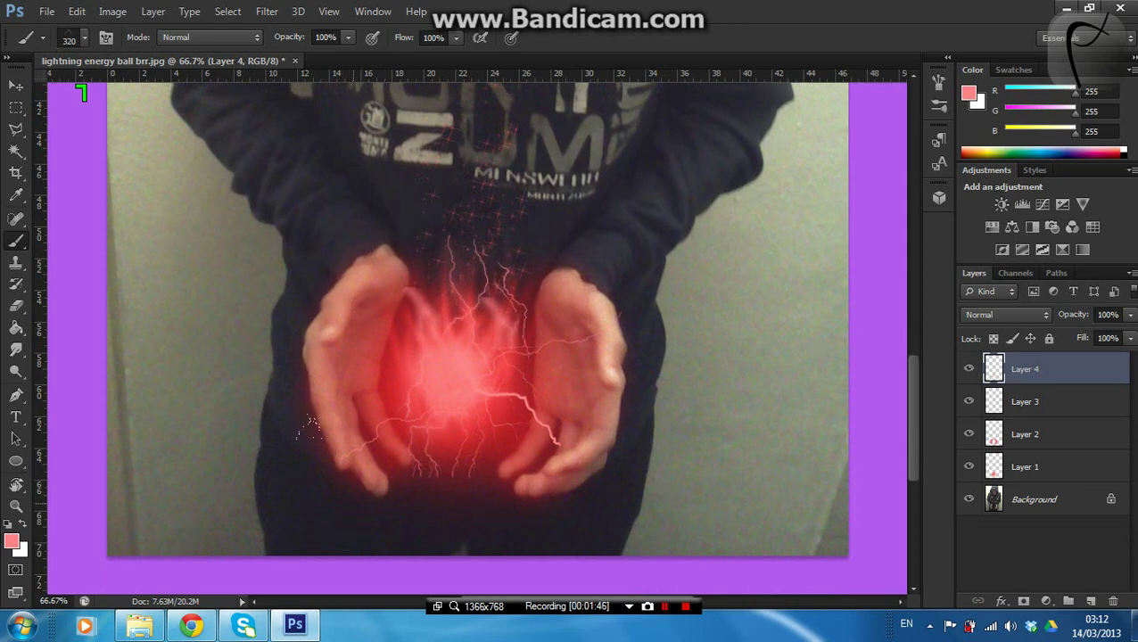
{"action": "left_click", "coordinate": [401, 363]}
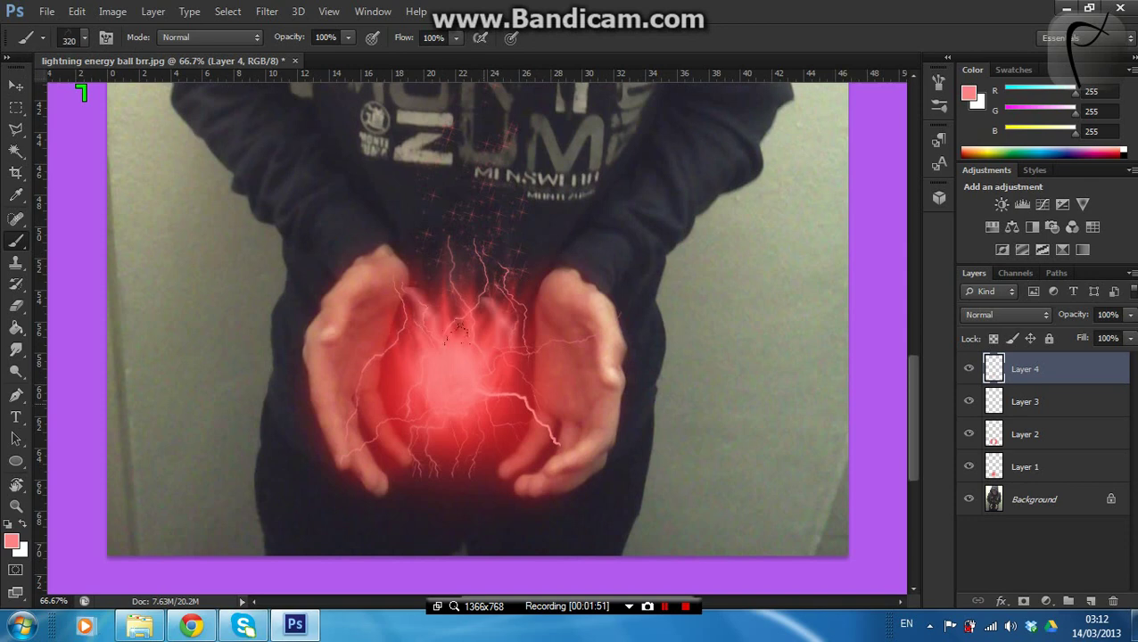
{"action": "scroll", "coordinate": [460, 328], "scroll_direction": "up", "scroll_amount": 2}
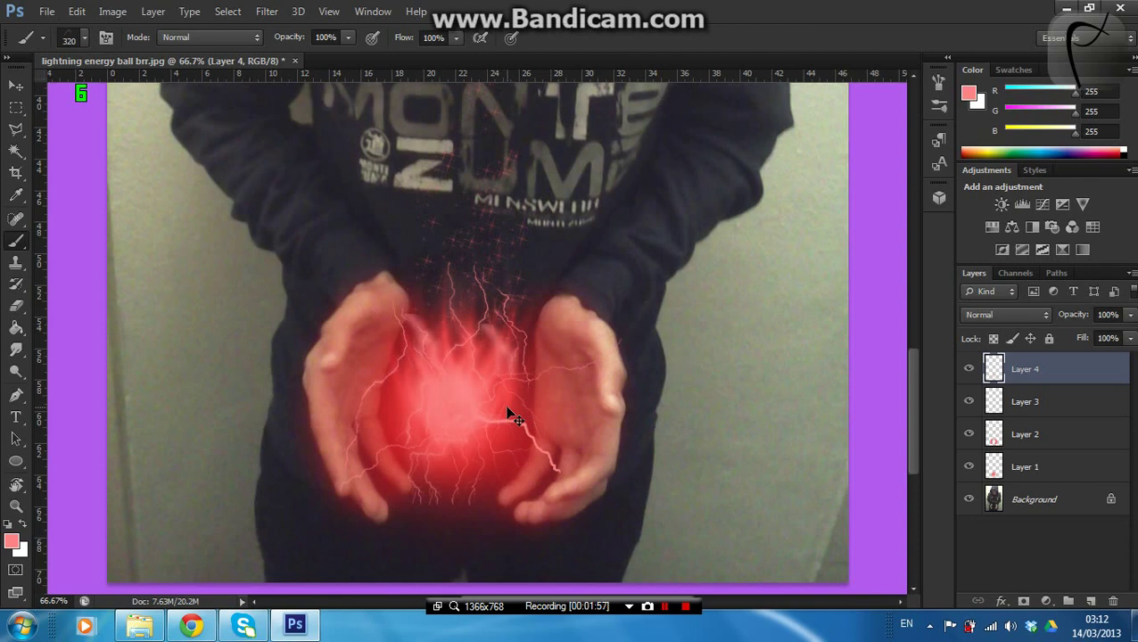
Zoom to 200% on the energy ball and shrink the brush to 45 px
{"action": "key", "text": "ctrl+plus"}
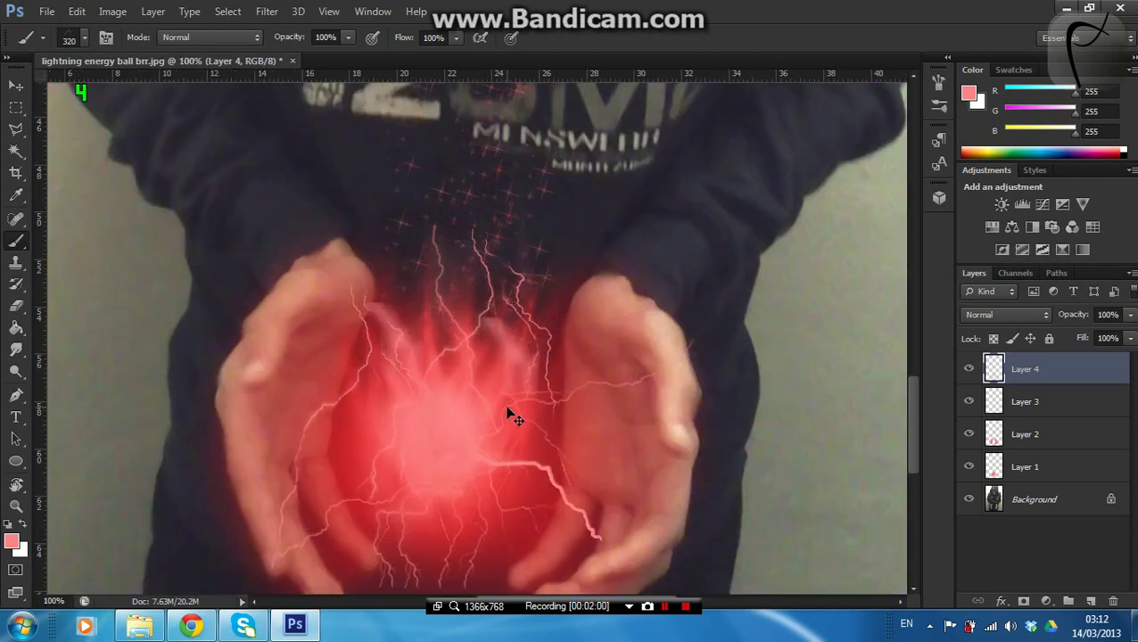
{"action": "key", "text": "ctrl+plus"}
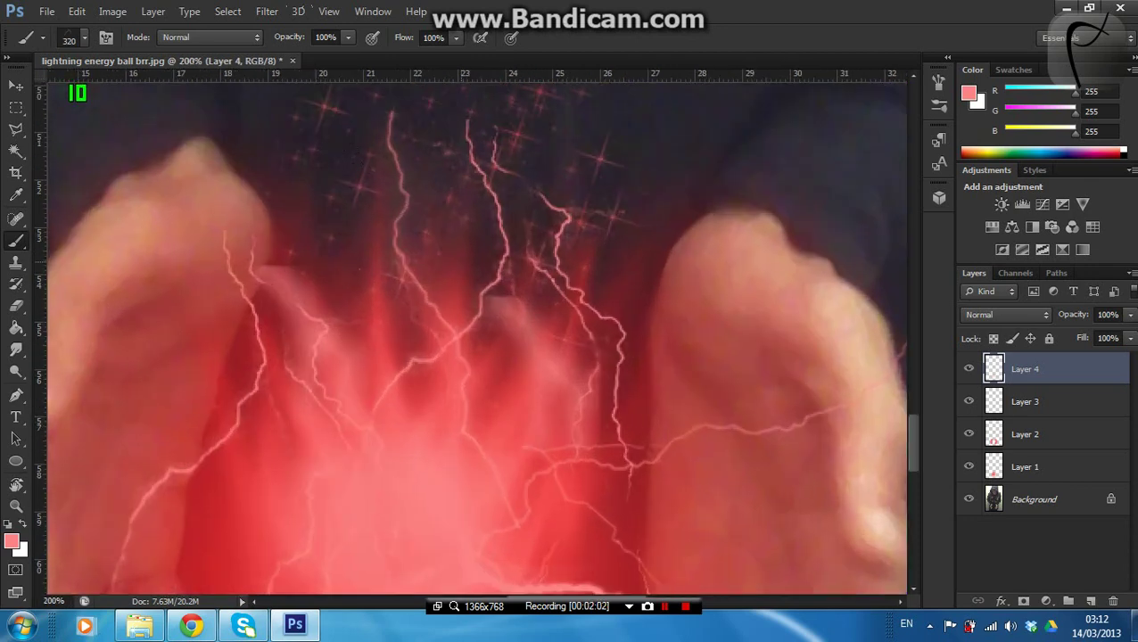
{"action": "scroll", "coordinate": [346, 167], "scroll_direction": "up", "scroll_amount": 1}
{"action": "scroll", "coordinate": [346, 167], "scroll_direction": "up", "scroll_amount": 3}
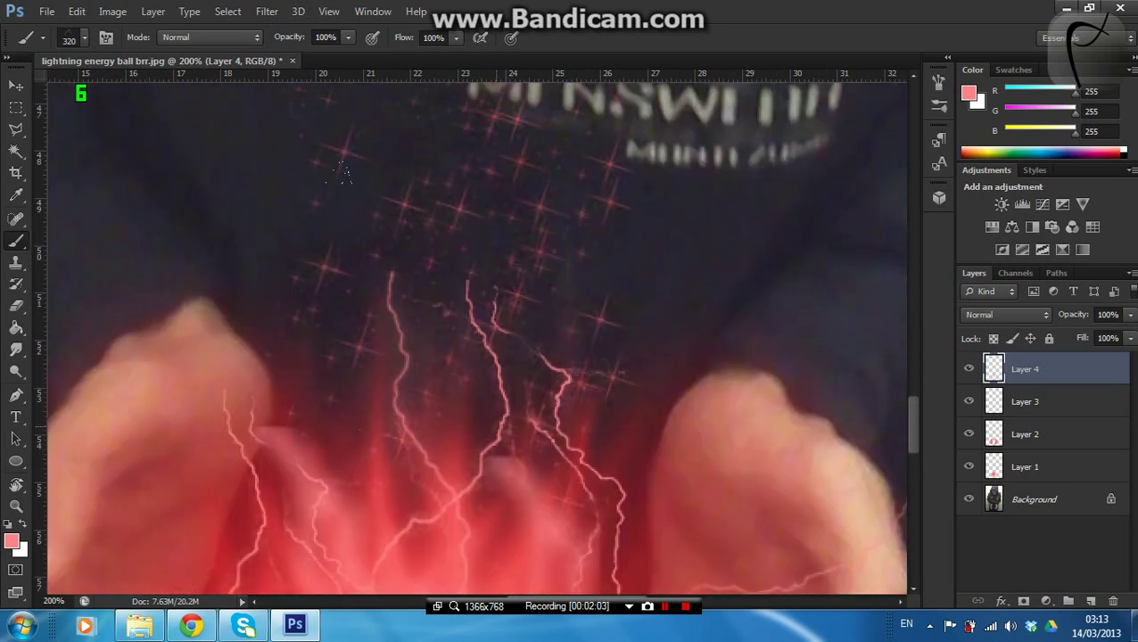
{"action": "key", "text": "bracketleft"}
{"action": "key", "text": "bracketleft"}
{"action": "key", "text": "bracketleft"}
{"action": "key", "text": "bracketleft"}
Set the foreground colour to a lighter pink, fc9598
{"action": "left_click", "coordinate": [12, 540]}
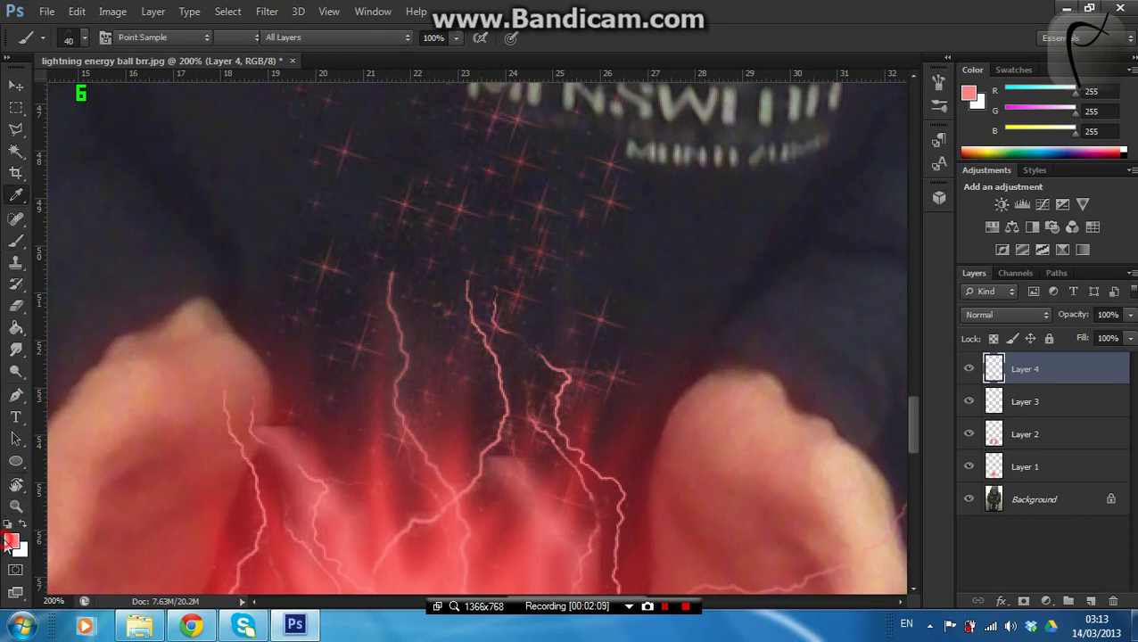
{"action": "left_click", "coordinate": [432, 154]}
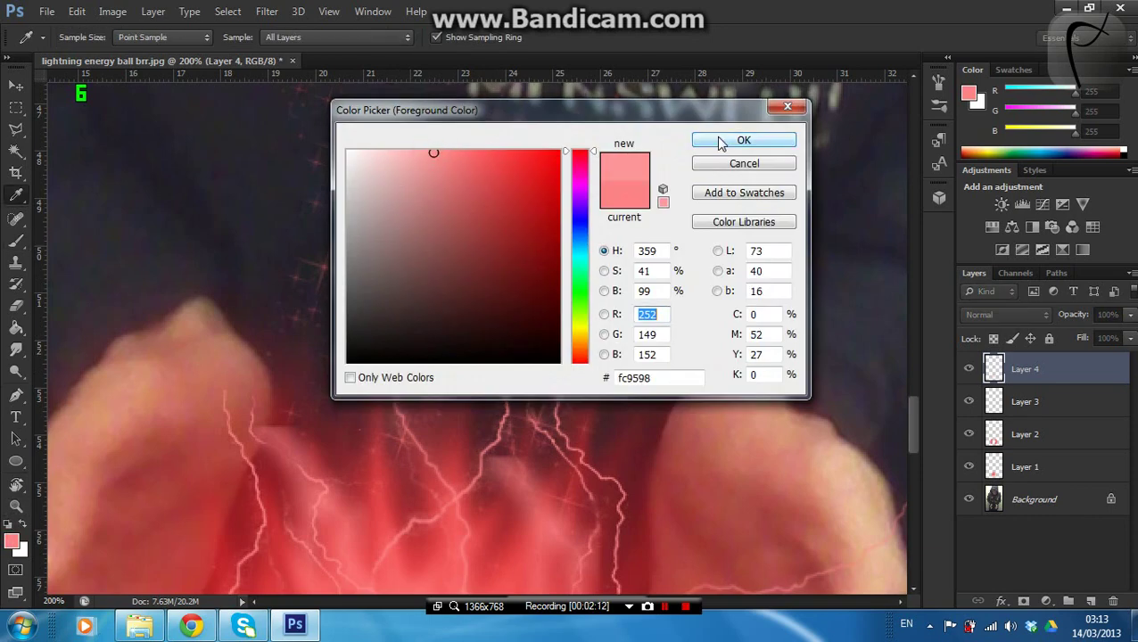
{"action": "left_click", "coordinate": [729, 138]}
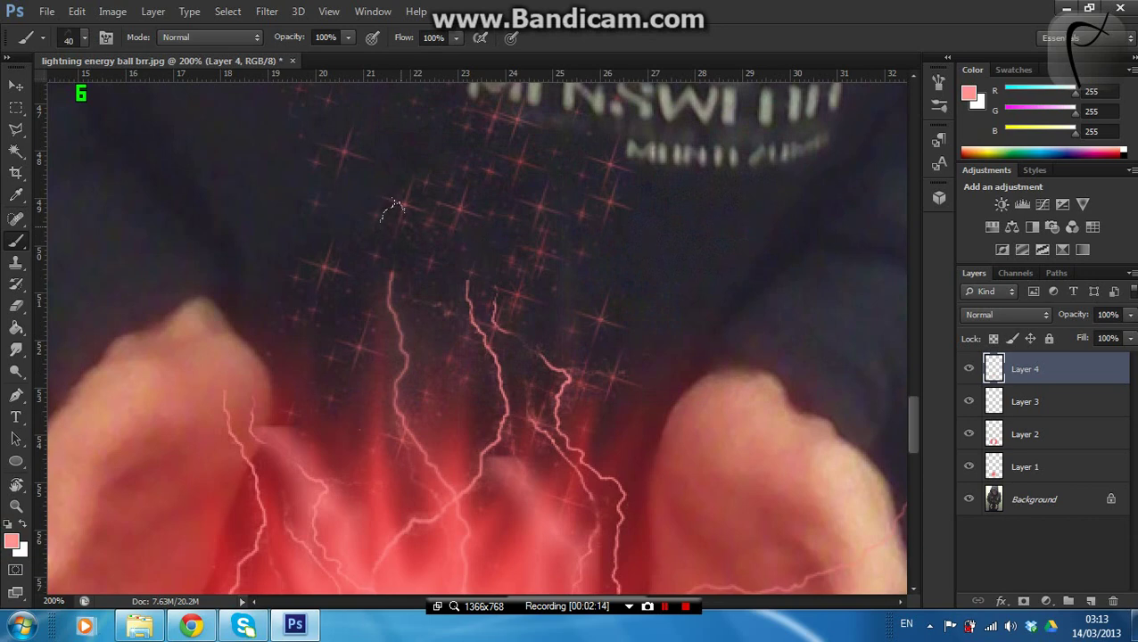
Stamp small pink lightning sparks among the shirt stars, ending at a 35 px brush
{"action": "left_click_drag", "start_coordinate": [404, 205], "coordinate": [382, 253]}
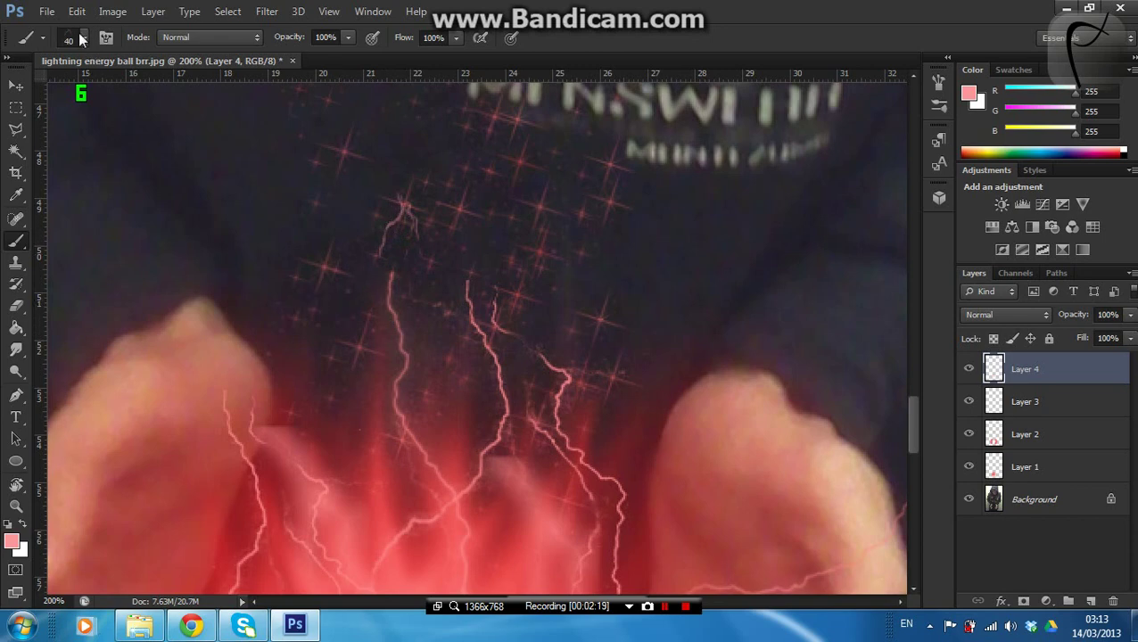
{"action": "left_click_drag", "start_coordinate": [515, 118], "coordinate": [492, 167]}
{"action": "scroll", "coordinate": [548, 343], "scroll_direction": "up", "scroll_amount": 2}
{"action": "scroll", "coordinate": [544, 330], "scroll_direction": "up", "scroll_amount": 1}
{"action": "scroll", "coordinate": [517, 223], "scroll_direction": "up", "scroll_amount": 1}
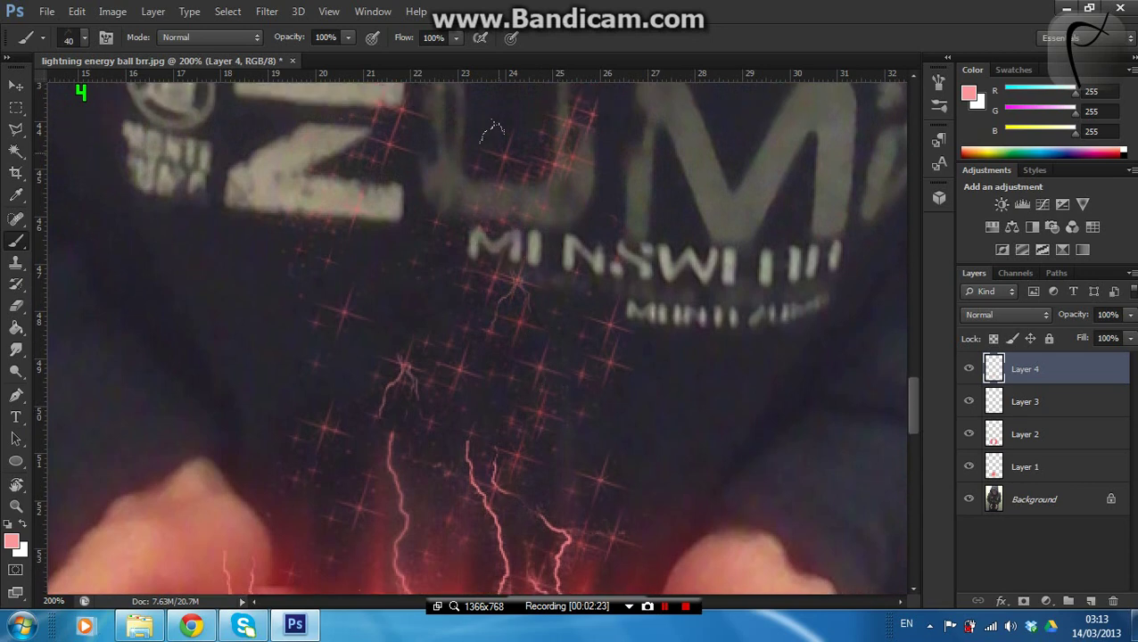
{"action": "left_click", "coordinate": [495, 163]}
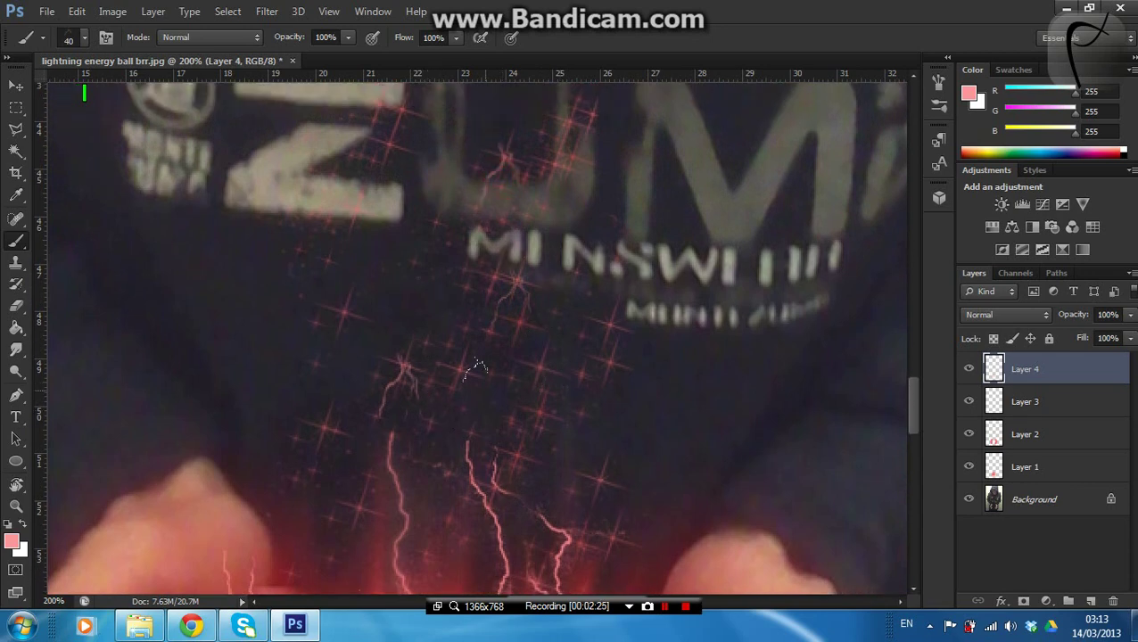
{"action": "left_click", "coordinate": [340, 332]}
{"action": "key", "text": "bracketleft"}
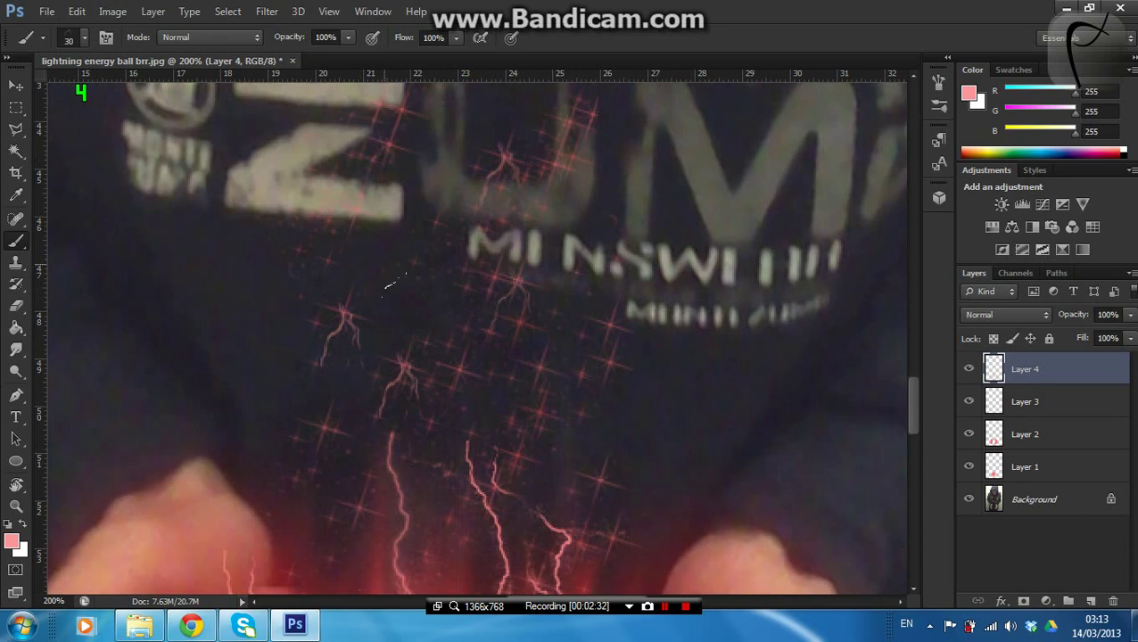
{"action": "scroll", "coordinate": [373, 178], "scroll_direction": "up", "scroll_amount": 3}
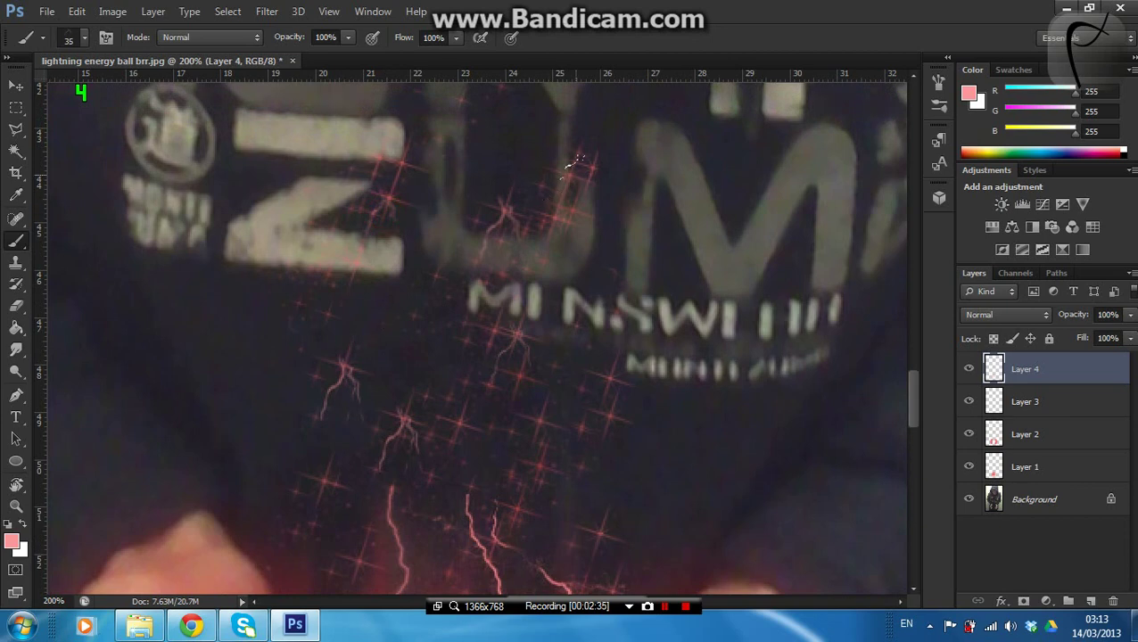
{"action": "key", "text": "bracketright"}
Choose lightning brush 742 at 68 px and paint a longer streak
{"action": "left_click", "coordinate": [83, 37]}
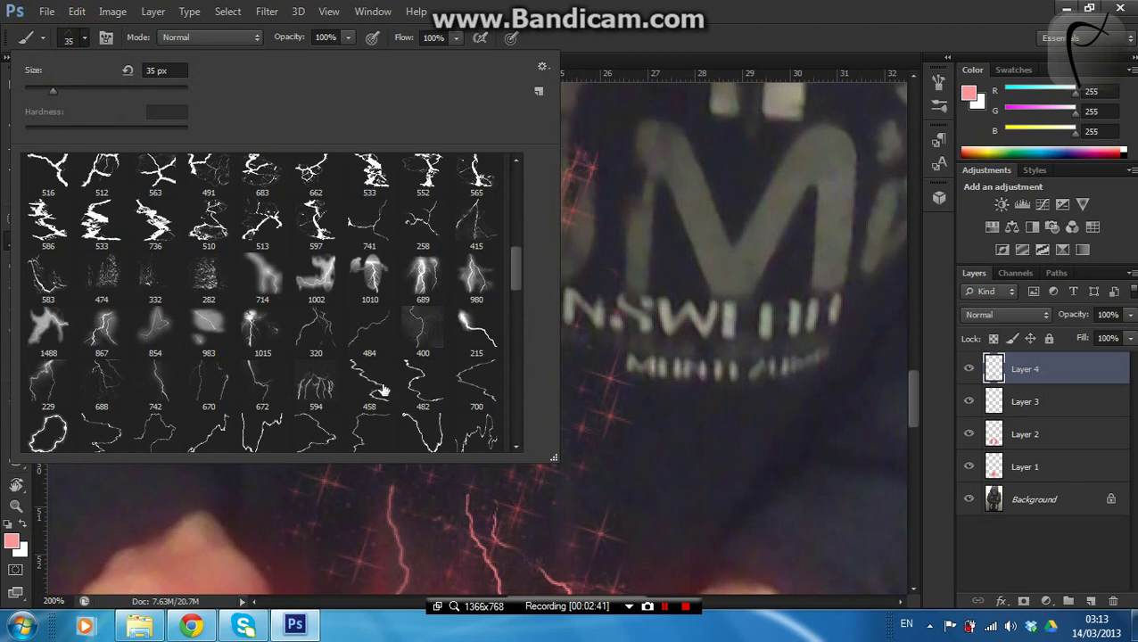
{"action": "left_click", "coordinate": [157, 393]}
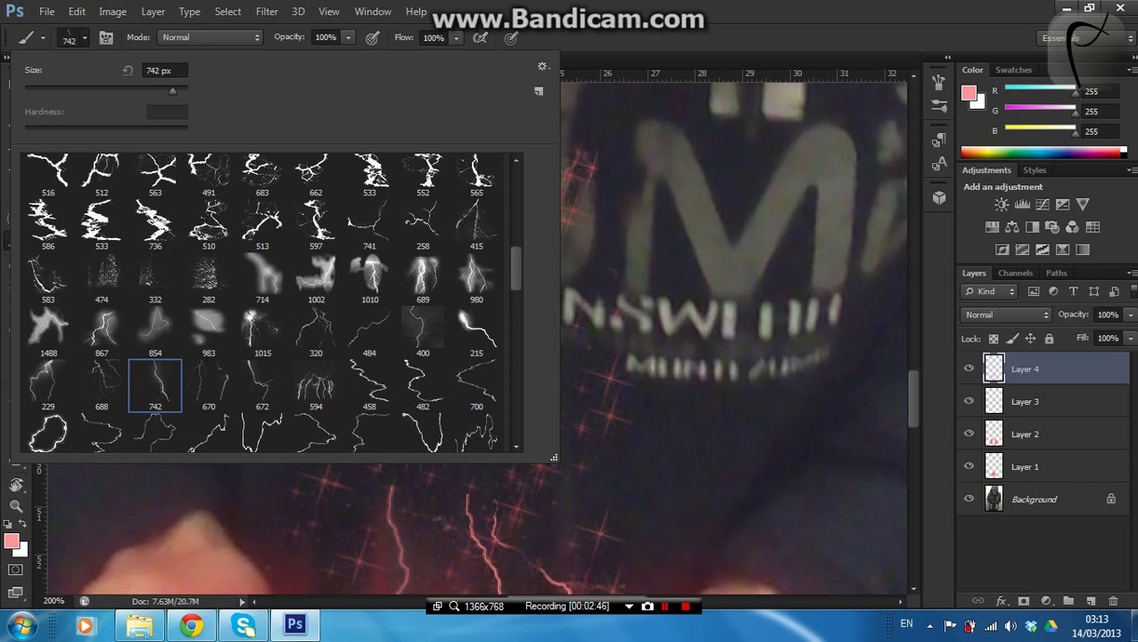
{"action": "left_click", "coordinate": [93, 90]}
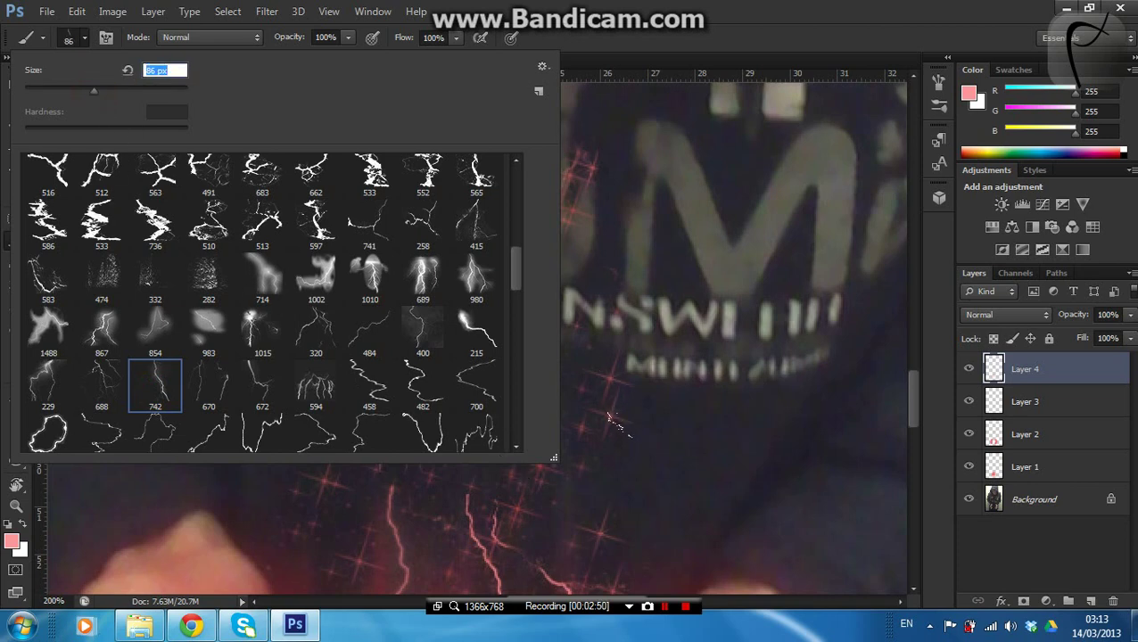
{"action": "left_click", "coordinate": [79, 90]}
{"action": "left_click", "coordinate": [621, 424]}
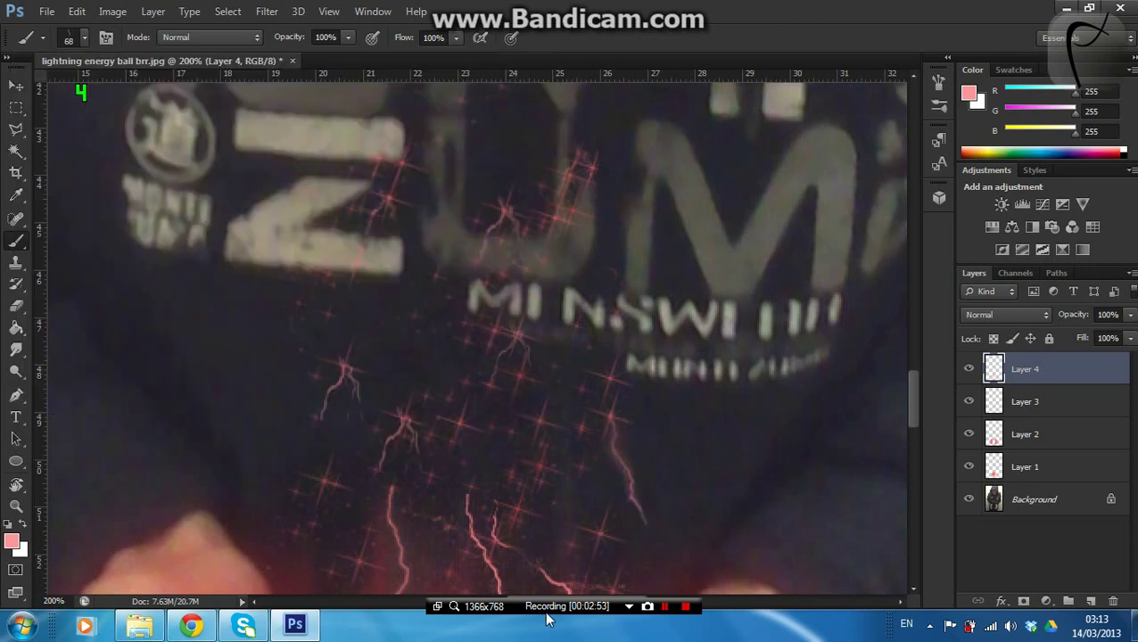
Stamp smaller pink sparks and streaks up the shirt lettering near the letter U
{"action": "scroll", "coordinate": [509, 426], "scroll_direction": "down", "scroll_amount": 3}
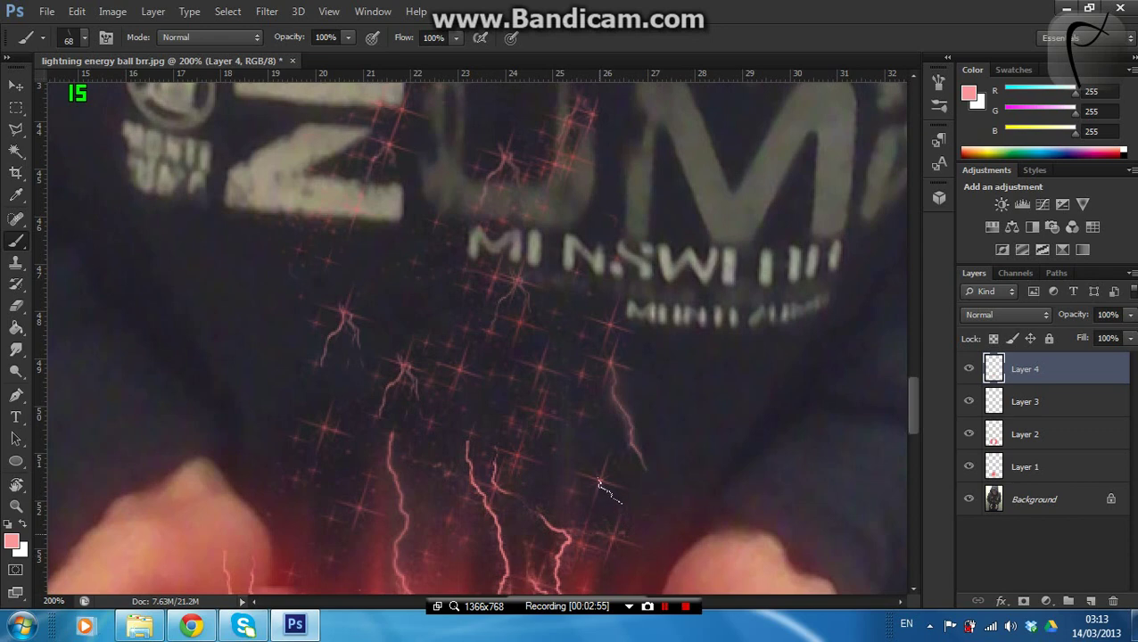
{"action": "key", "text": "bracketleft"}
{"action": "key", "text": "bracketleft"}
{"action": "key", "text": "bracketleft"}
{"action": "left_click", "coordinate": [602, 486]}
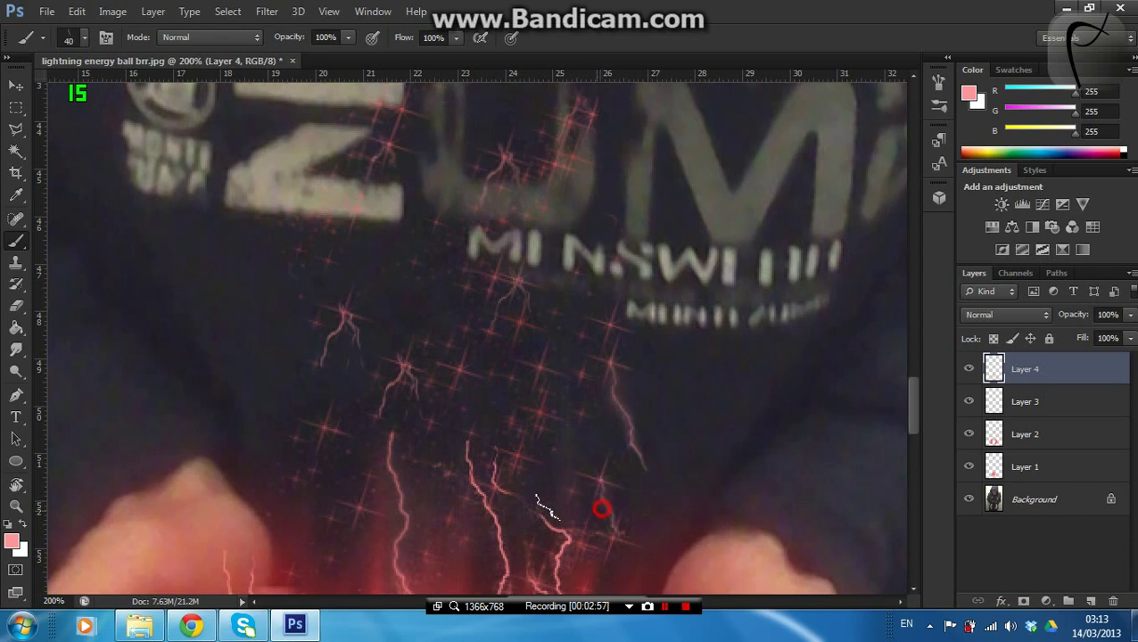
{"action": "scroll", "coordinate": [452, 370], "scroll_direction": "up", "scroll_amount": 3}
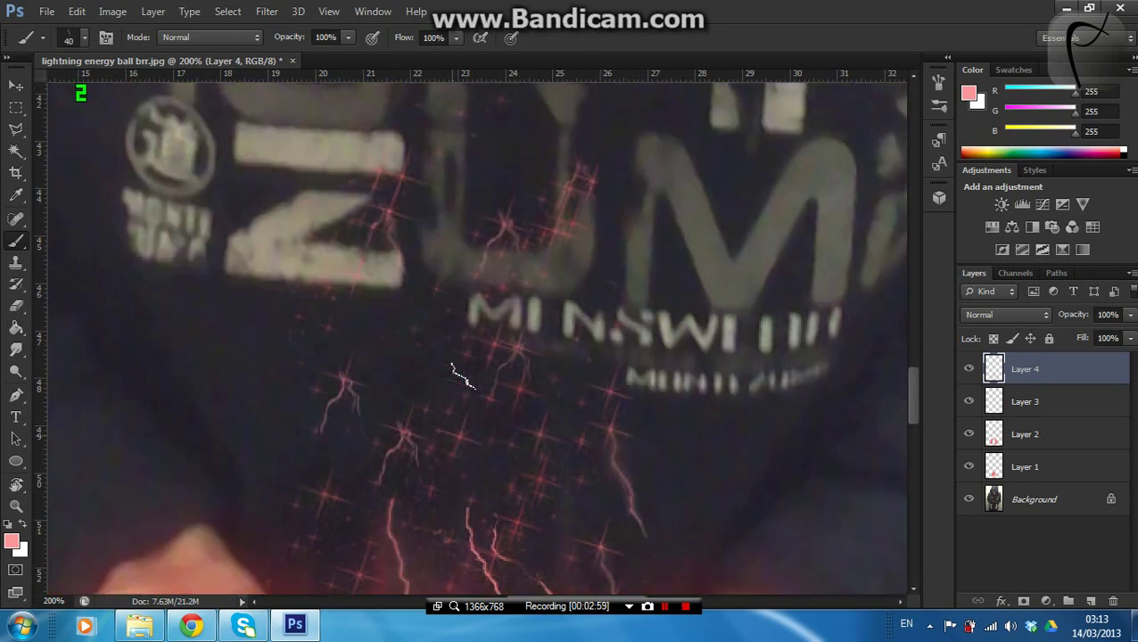
{"action": "scroll", "coordinate": [452, 370], "scroll_direction": "up", "scroll_amount": 3}
{"action": "scroll", "coordinate": [452, 370], "scroll_direction": "up", "scroll_amount": 3}
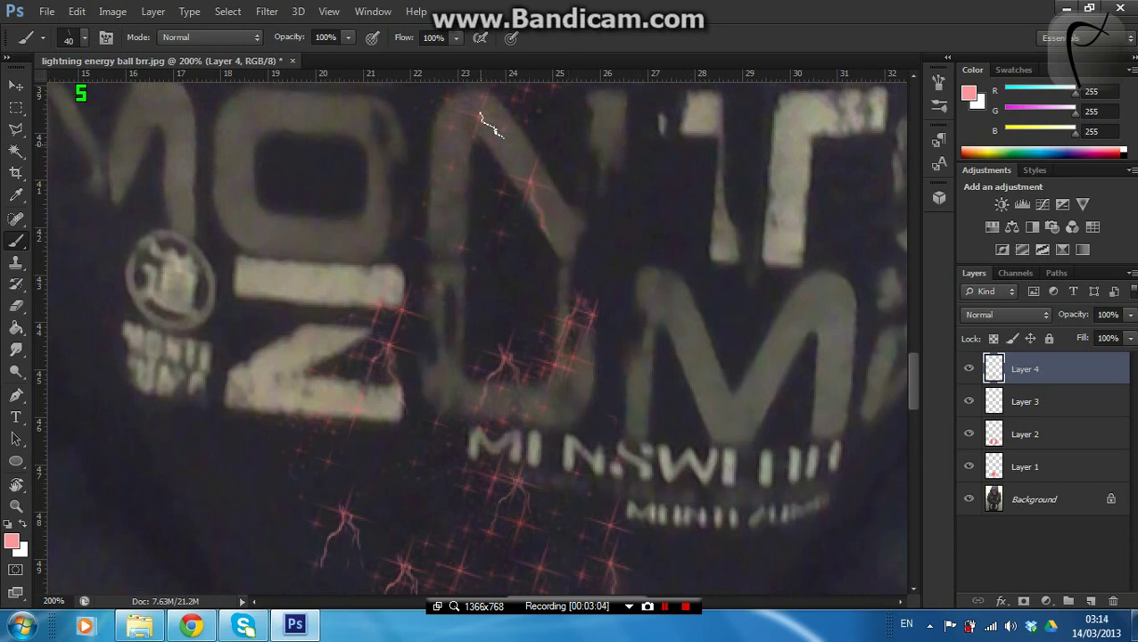
{"action": "scroll", "coordinate": [435, 342], "scroll_direction": "up", "scroll_amount": 1}
{"action": "scroll", "coordinate": [441, 334], "scroll_direction": "up", "scroll_amount": 2}
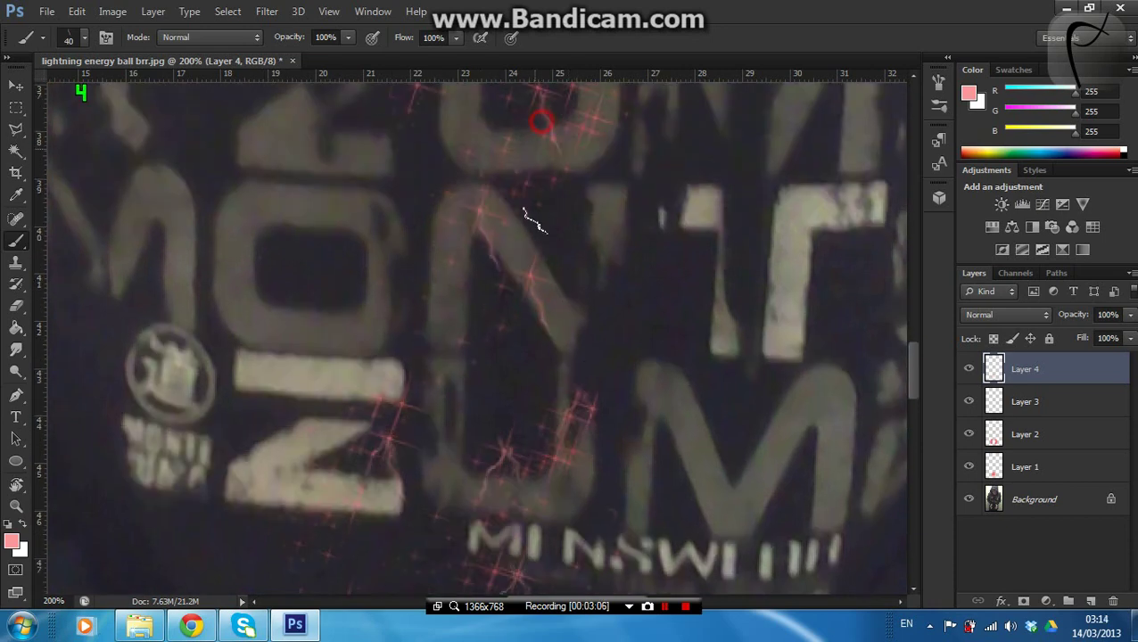
{"action": "scroll", "coordinate": [533, 374], "scroll_direction": "up", "scroll_amount": 3}
{"action": "left_click_drag", "start_coordinate": [502, 113], "coordinate": [521, 168]}
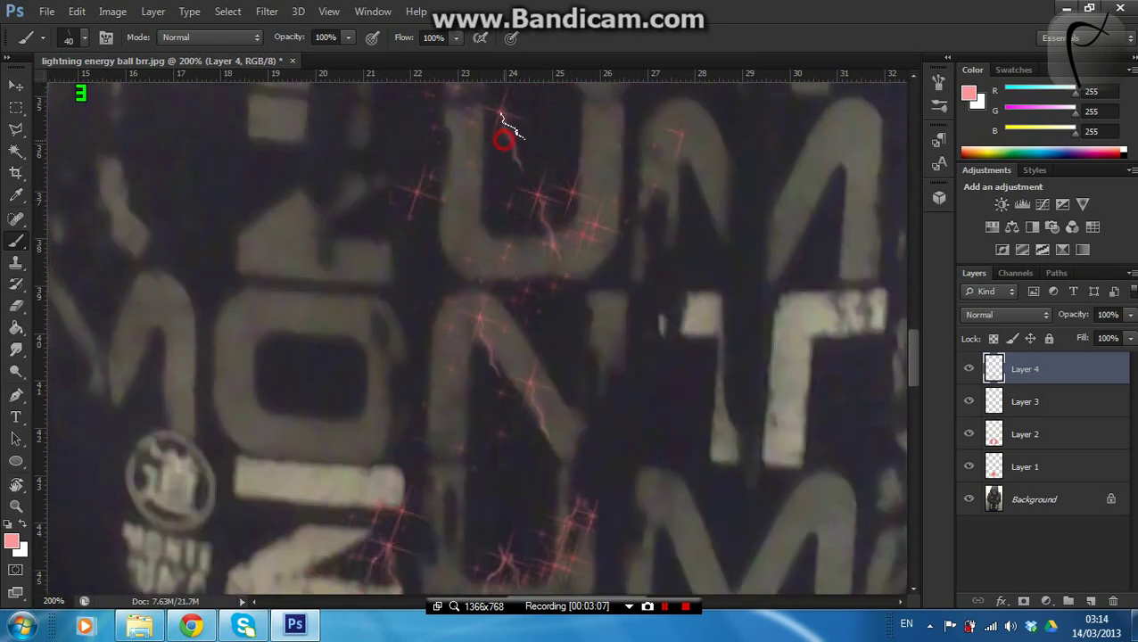
{"action": "left_click_drag", "start_coordinate": [416, 192], "coordinate": [435, 247]}
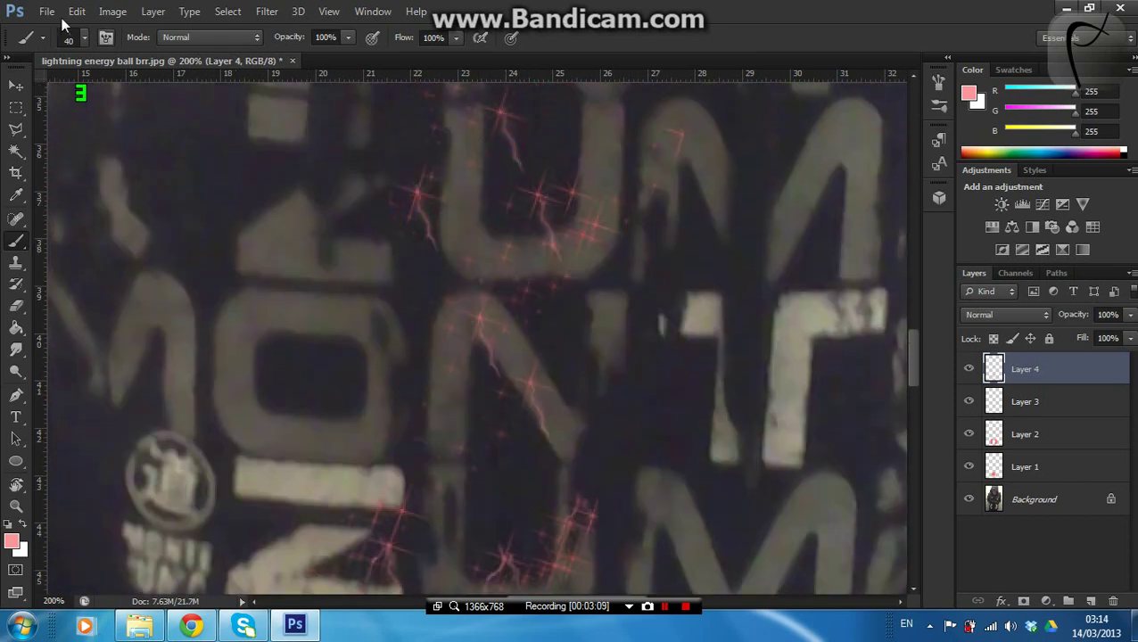
Choose lightning brush preset 215 and set its size to 35 px
{"action": "left_click", "coordinate": [76, 38]}
{"action": "scroll", "coordinate": [401, 330], "scroll_direction": "down", "scroll_amount": 1}
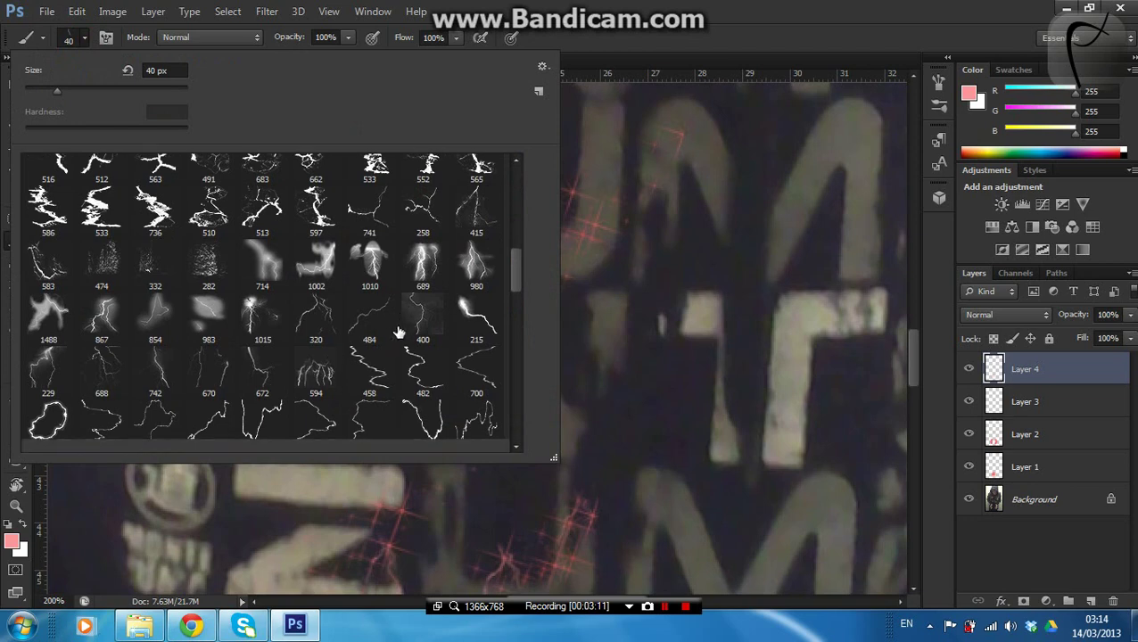
{"action": "scroll", "coordinate": [398, 331], "scroll_direction": "down", "scroll_amount": 2}
{"action": "left_click", "coordinate": [458, 250]}
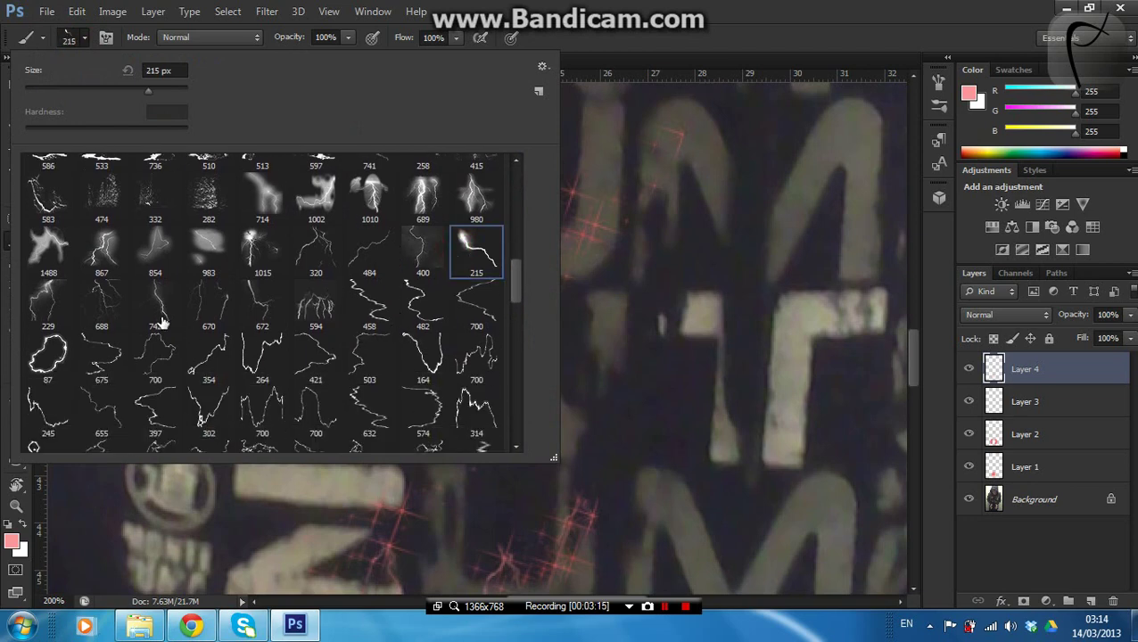
{"action": "left_click", "coordinate": [87, 89]}
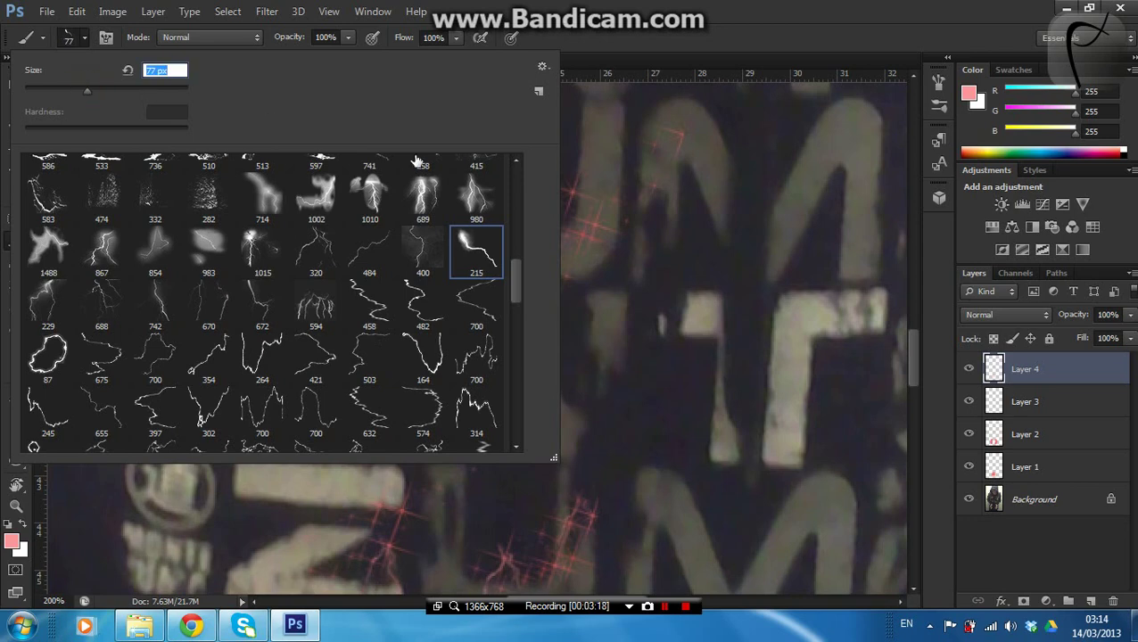
{"action": "left_click", "coordinate": [52, 90]}
Paint pink lightning bolts down the front of the shirt
{"action": "left_click", "coordinate": [563, 210]}
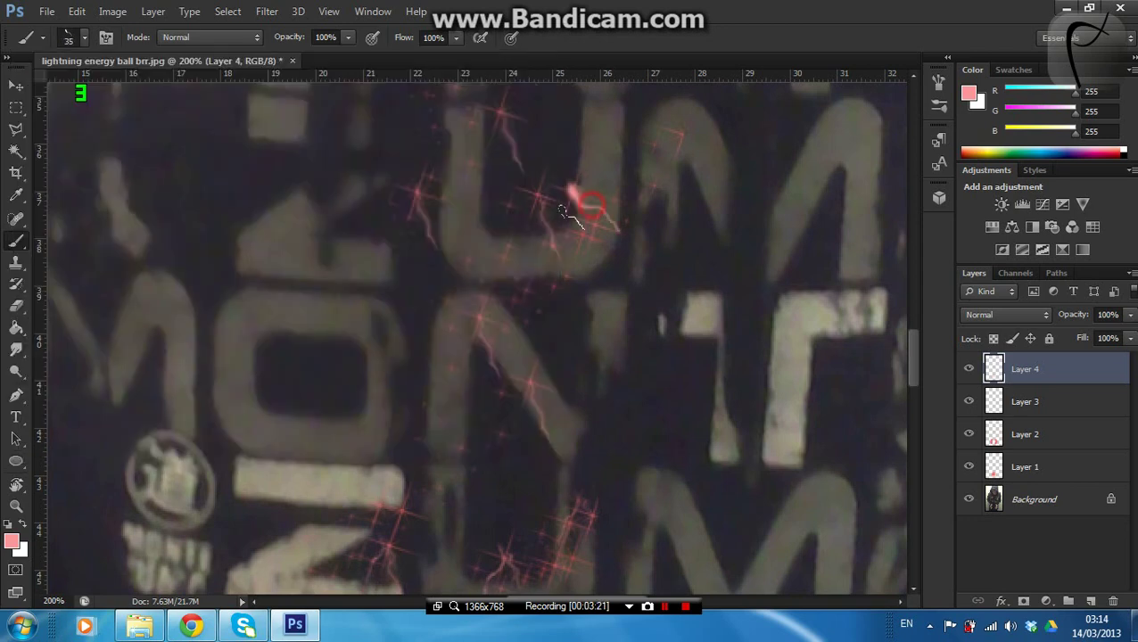
{"action": "scroll", "coordinate": [431, 464], "scroll_direction": "down", "scroll_amount": 2}
{"action": "scroll", "coordinate": [431, 463], "scroll_direction": "down", "scroll_amount": 1}
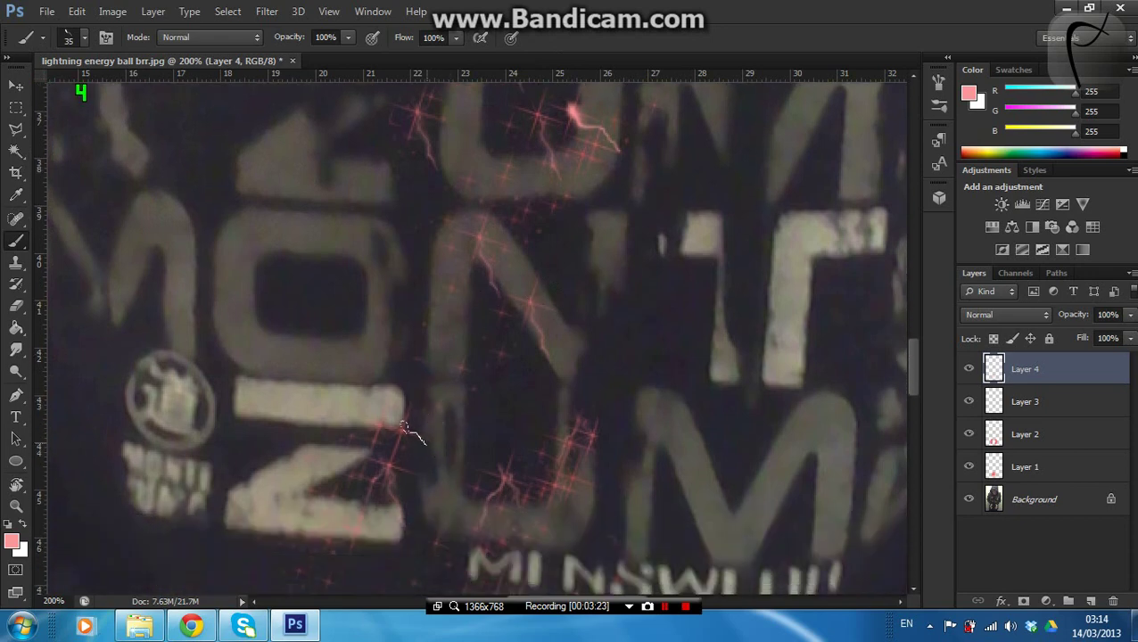
{"action": "left_click_drag", "start_coordinate": [402, 427], "coordinate": [448, 471]}
{"action": "scroll", "coordinate": [392, 557], "scroll_direction": "down", "scroll_amount": 2}
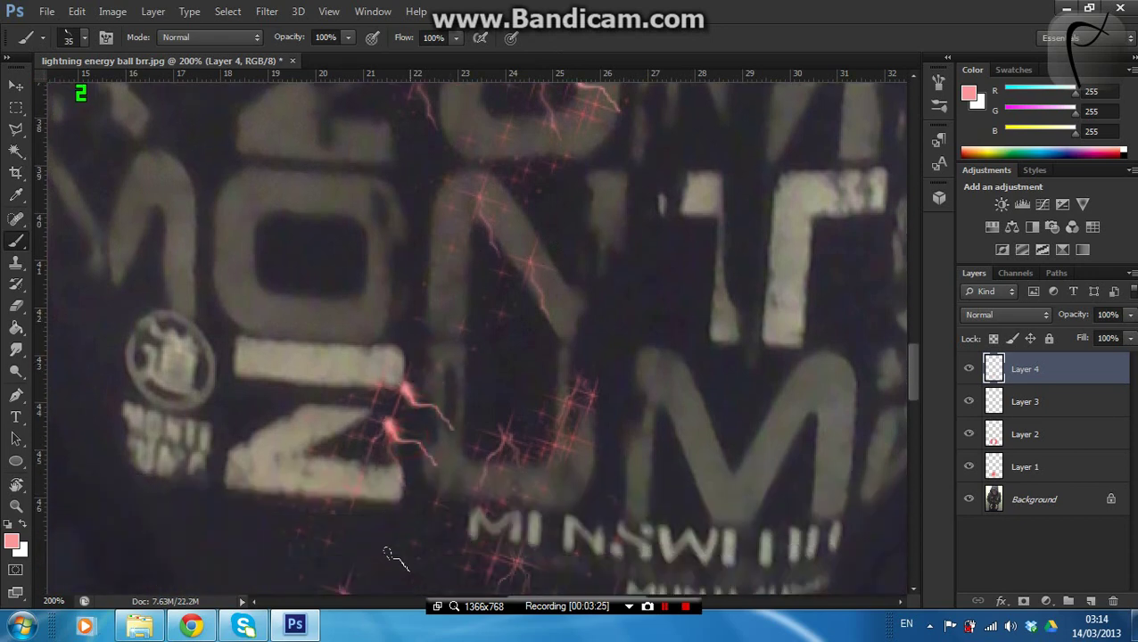
{"action": "scroll", "coordinate": [392, 557], "scroll_direction": "down", "scroll_amount": 5}
{"action": "scroll", "coordinate": [401, 521], "scroll_direction": "down", "scroll_amount": 1}
{"action": "scroll", "coordinate": [419, 533], "scroll_direction": "down", "scroll_amount": 1}
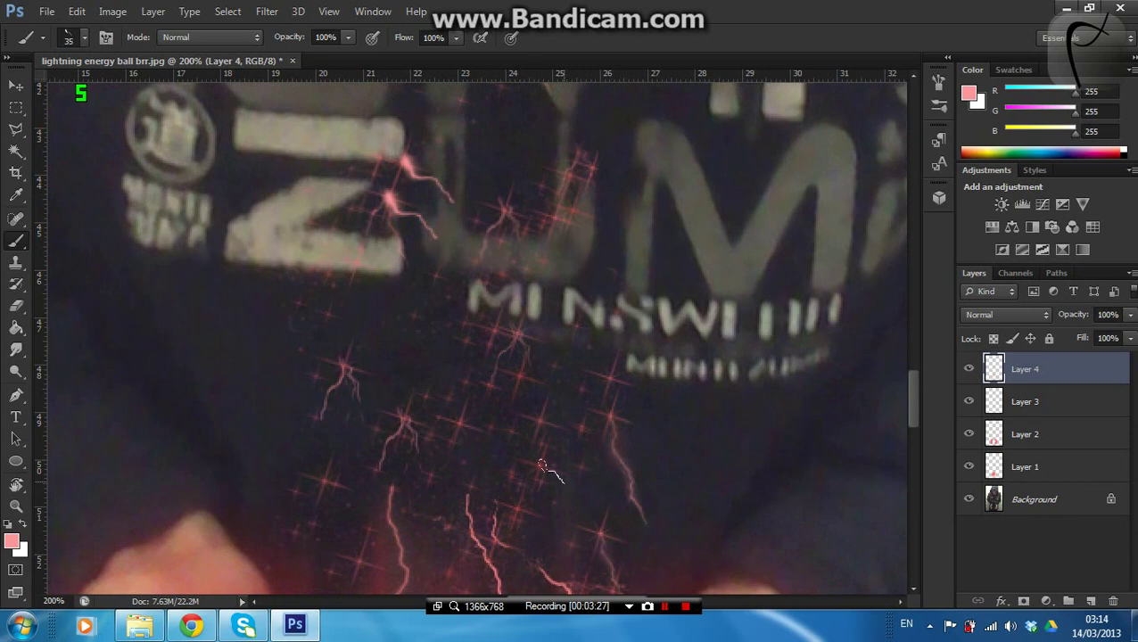
{"action": "left_click_drag", "start_coordinate": [541, 464], "coordinate": [588, 506]}
{"action": "scroll", "coordinate": [450, 535], "scroll_direction": "down", "scroll_amount": 2}
{"action": "scroll", "coordinate": [451, 535], "scroll_direction": "down", "scroll_amount": 4}
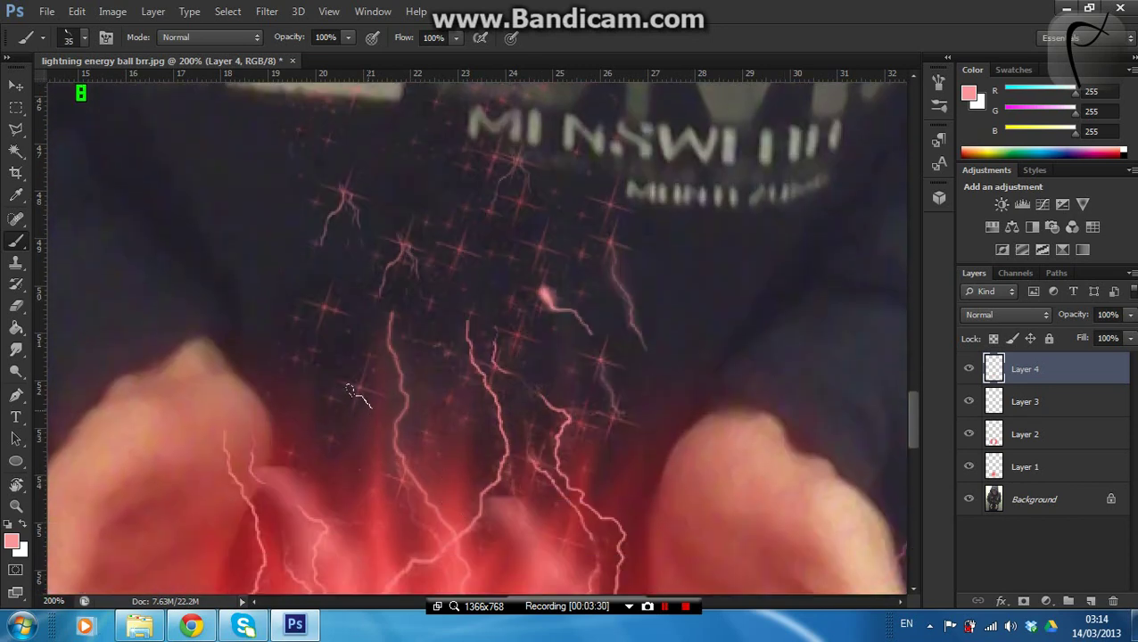
{"action": "left_click_drag", "start_coordinate": [351, 390], "coordinate": [403, 432]}
Add more pink lightning bolts over the red energy glow
{"action": "scroll", "coordinate": [350, 412], "scroll_direction": "up", "scroll_amount": 2}
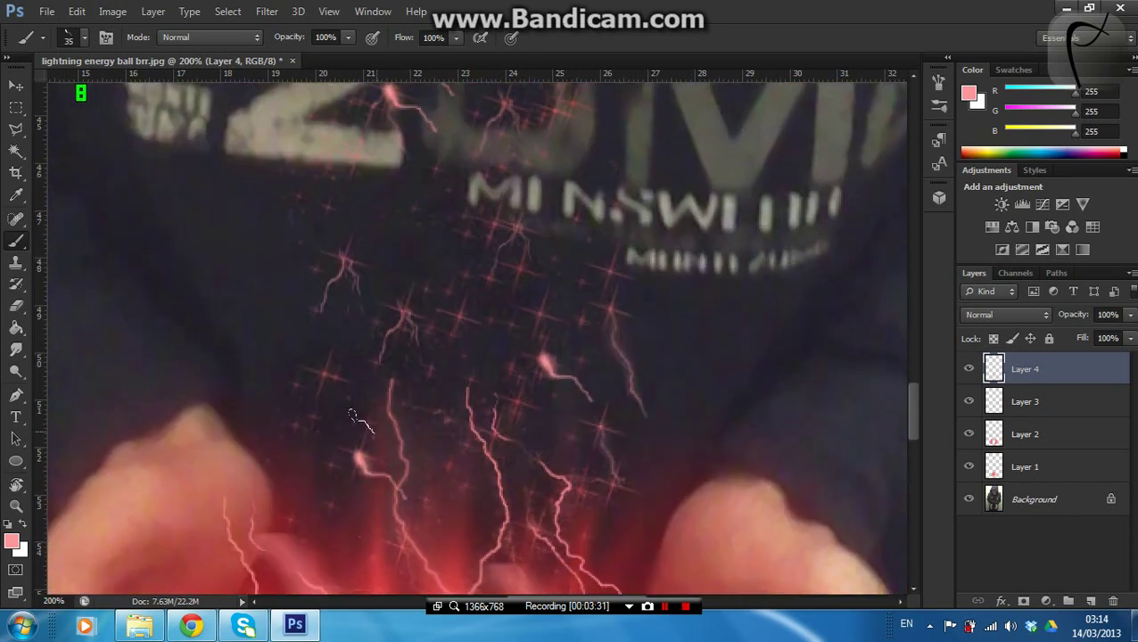
{"action": "scroll", "coordinate": [535, 433], "scroll_direction": "down", "scroll_amount": 2}
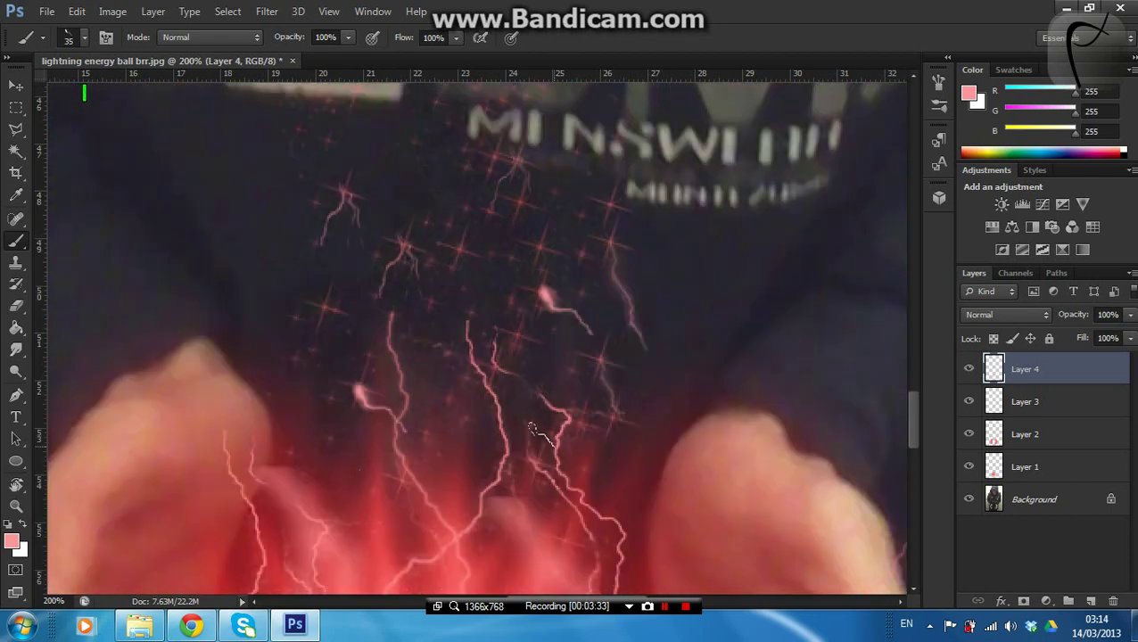
{"action": "scroll", "coordinate": [529, 428], "scroll_direction": "down", "scroll_amount": 3}
{"action": "scroll", "coordinate": [530, 428], "scroll_direction": "down", "scroll_amount": 2}
{"action": "left_click_drag", "start_coordinate": [545, 391], "coordinate": [591, 428]}
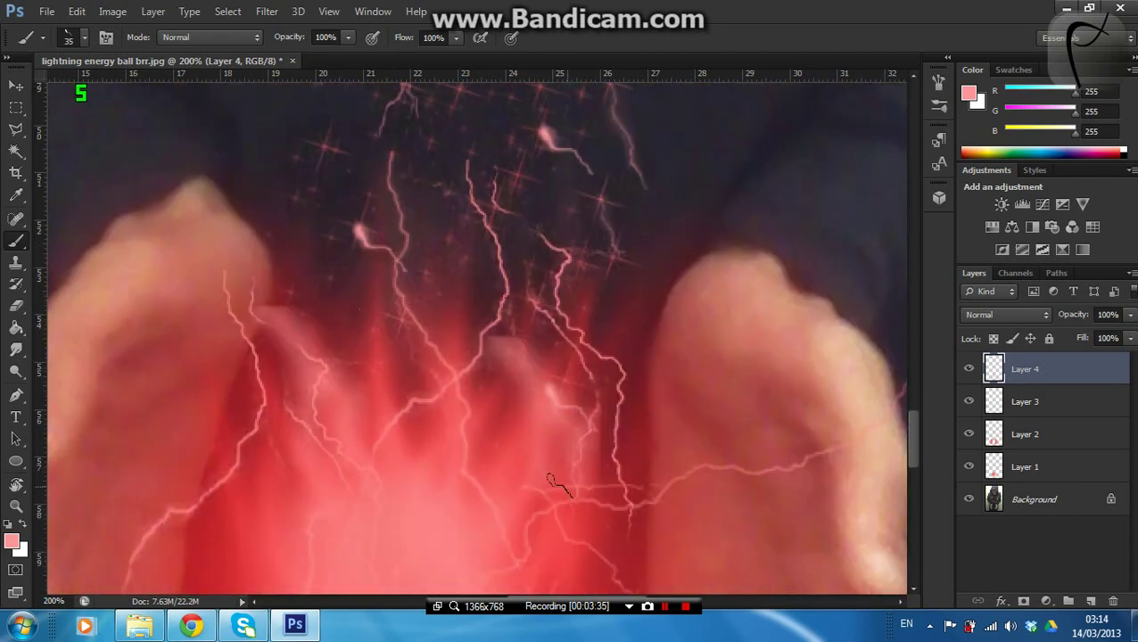
{"action": "left_click", "coordinate": [593, 513]}
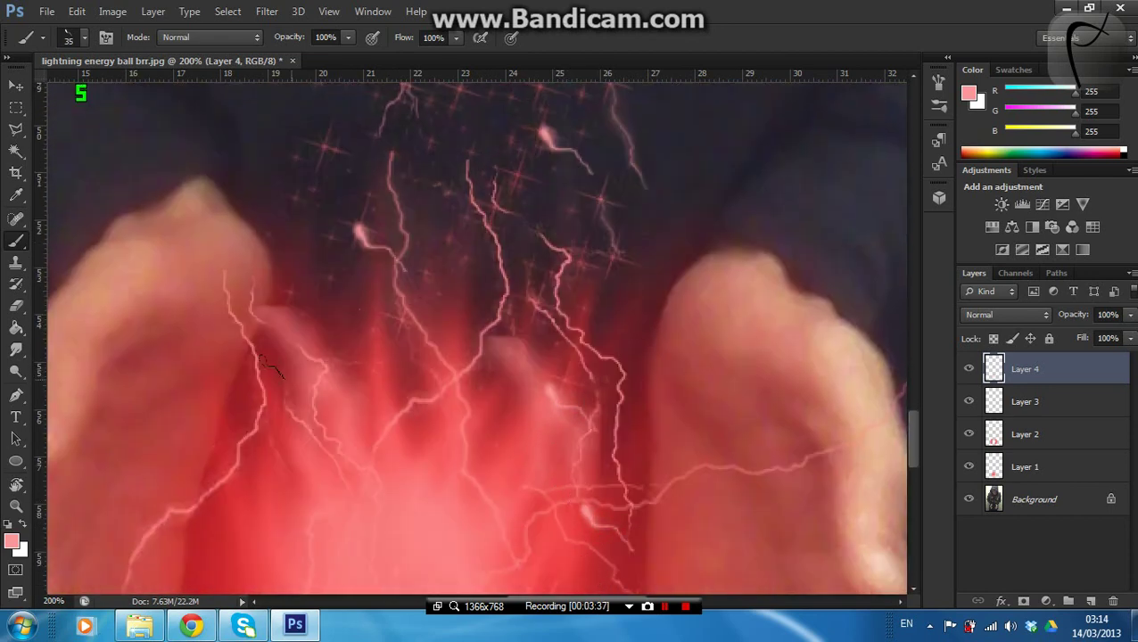
{"action": "left_click", "coordinate": [346, 357]}
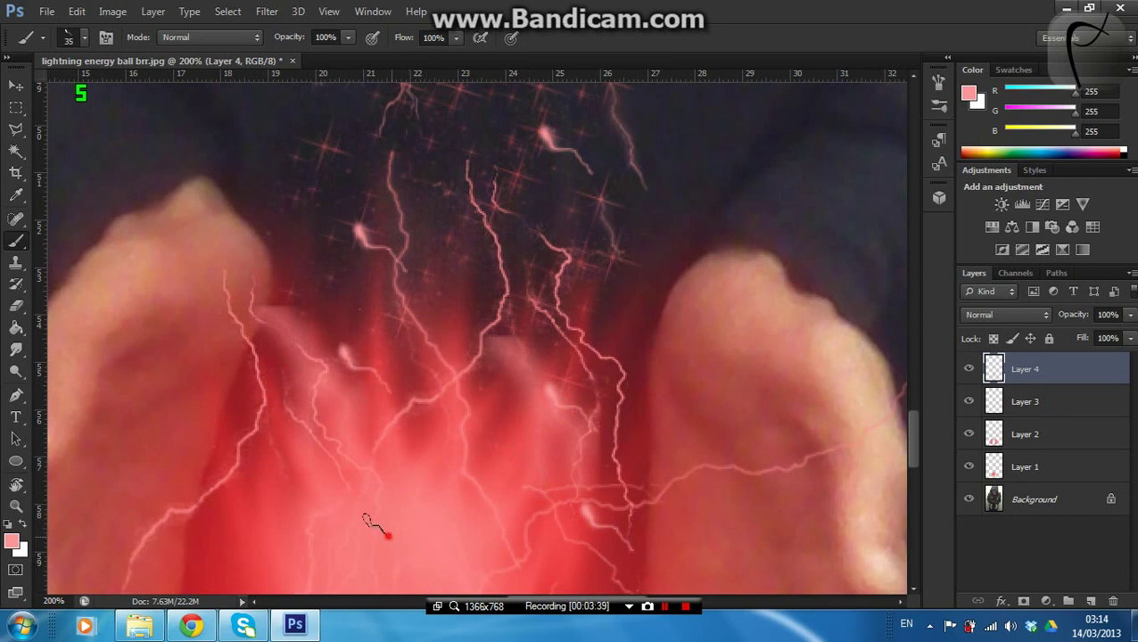
{"action": "scroll", "coordinate": [413, 487], "scroll_direction": "down", "scroll_amount": 2}
{"action": "scroll", "coordinate": [412, 480], "scroll_direction": "down", "scroll_amount": 1}
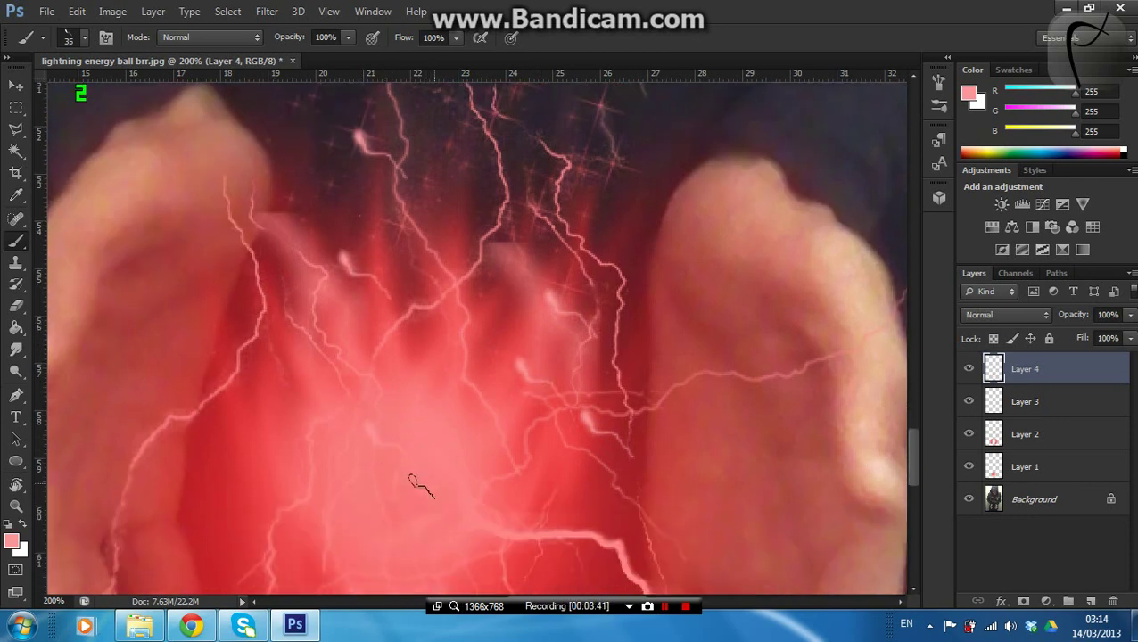
{"action": "scroll", "coordinate": [415, 486], "scroll_direction": "down", "scroll_amount": 2}
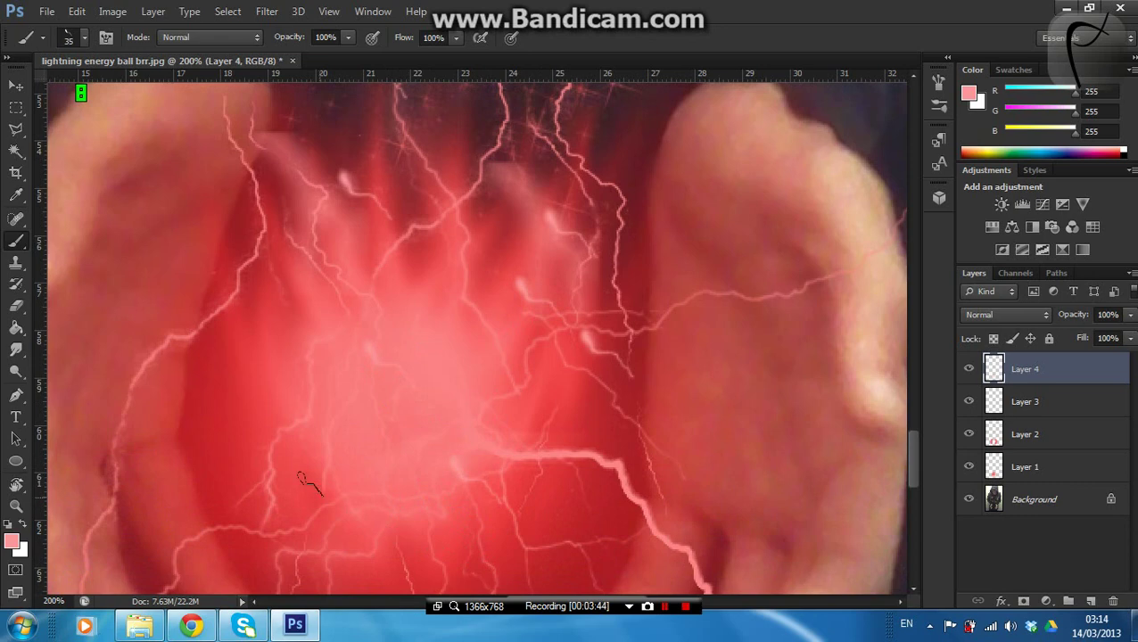
Add a lightning mark on the glow, then switch to lightning preset 229 at 43 px
{"action": "left_click", "coordinate": [544, 426]}
{"action": "left_click", "coordinate": [86, 37]}
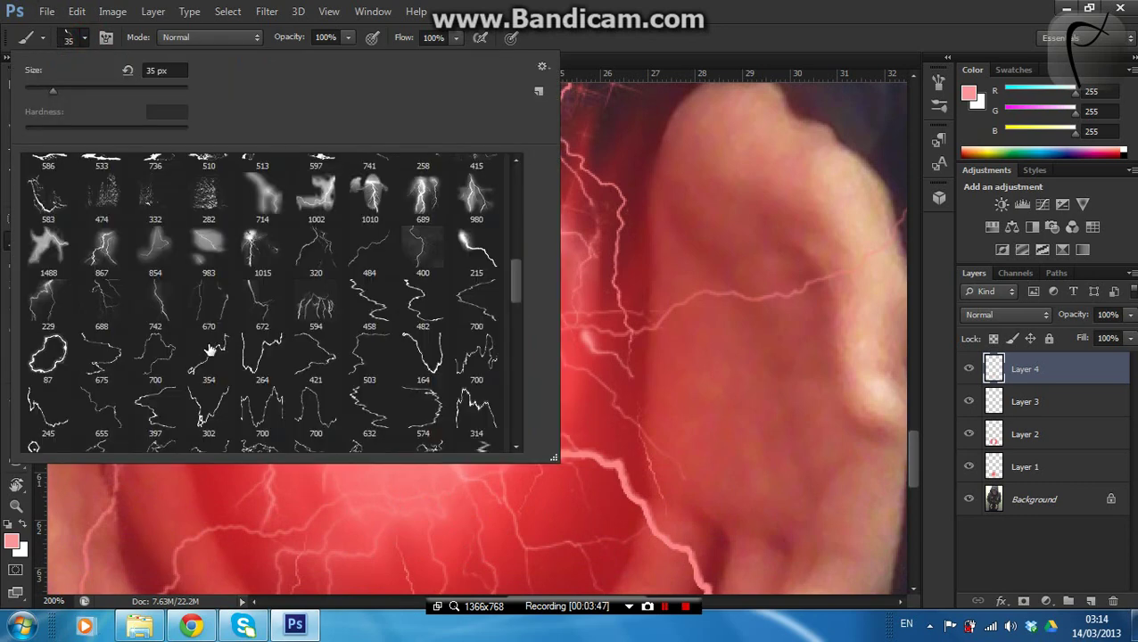
{"action": "left_click", "coordinate": [57, 305]}
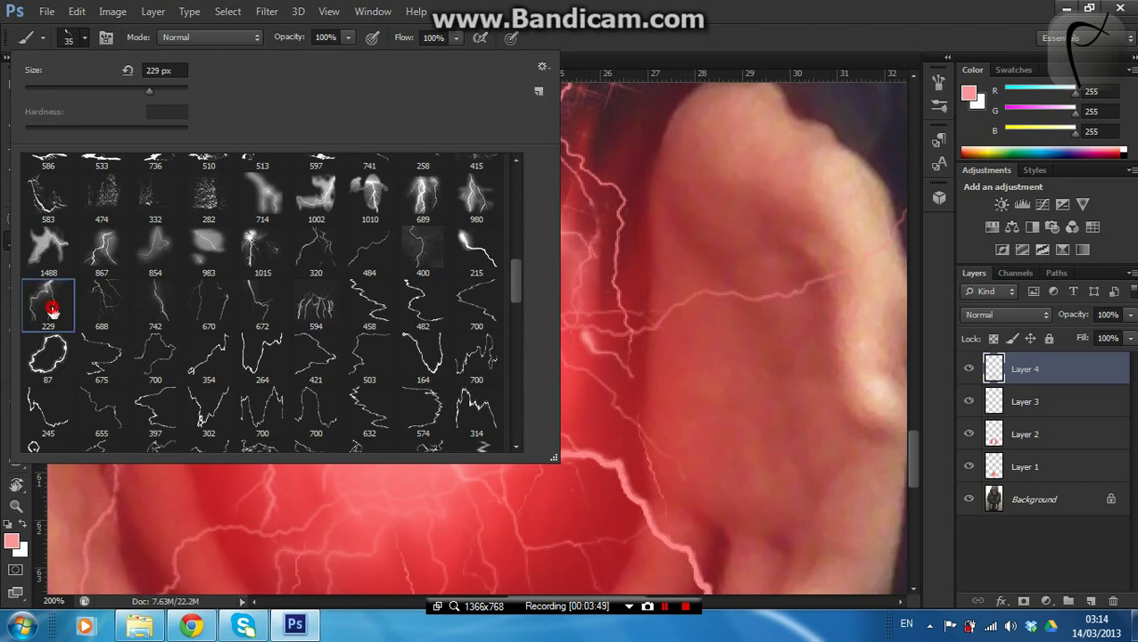
{"action": "scroll", "coordinate": [731, 338], "scroll_direction": "down", "scroll_amount": 2}
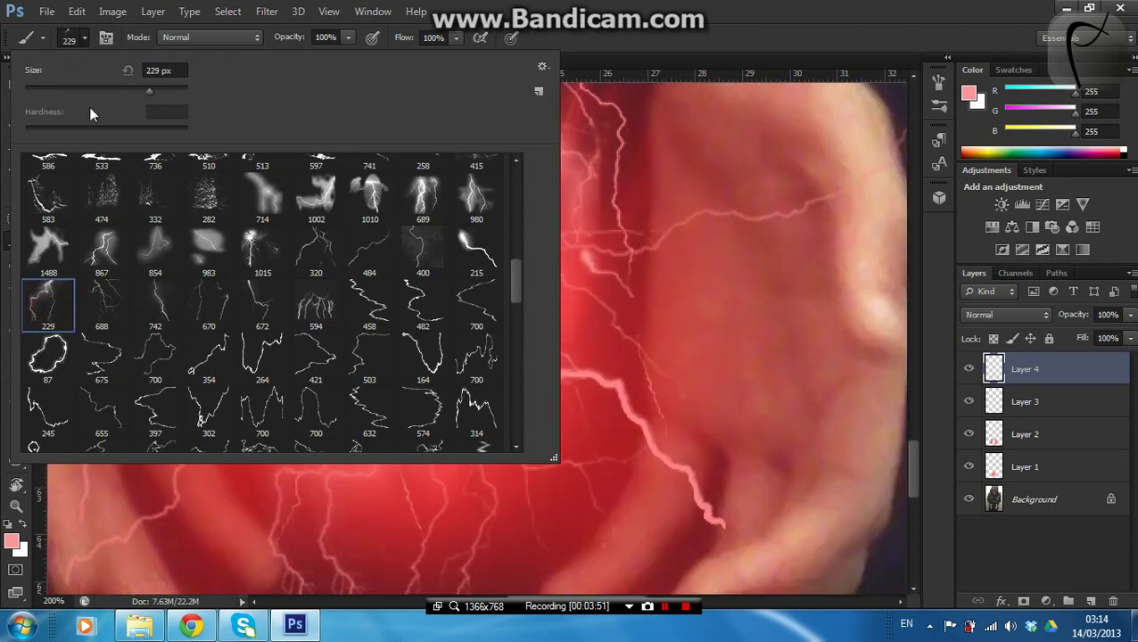
{"action": "left_click", "coordinate": [62, 82]}
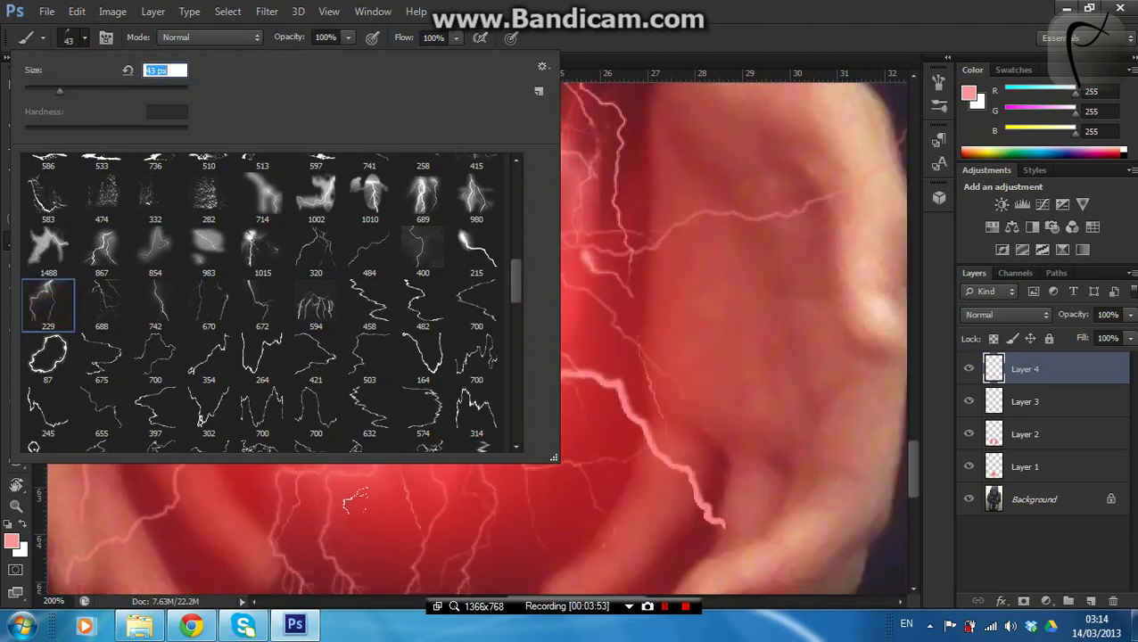
{"action": "key", "text": "Return"}
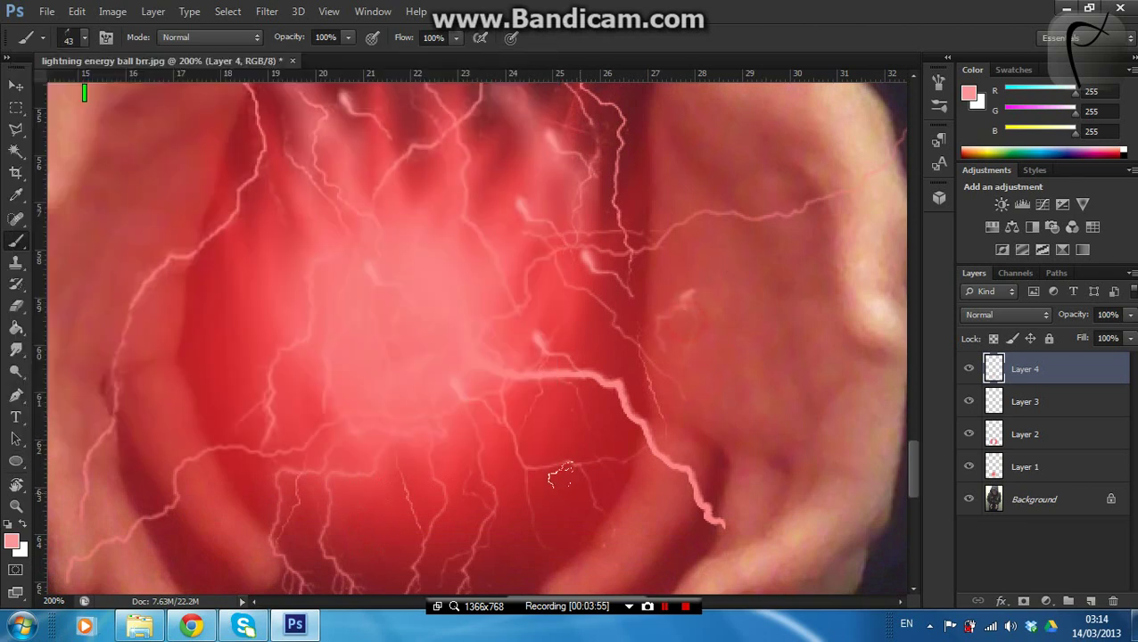
Stamp faint pink sparks on the energy ball and lower shirt
{"action": "left_click", "coordinate": [356, 380]}
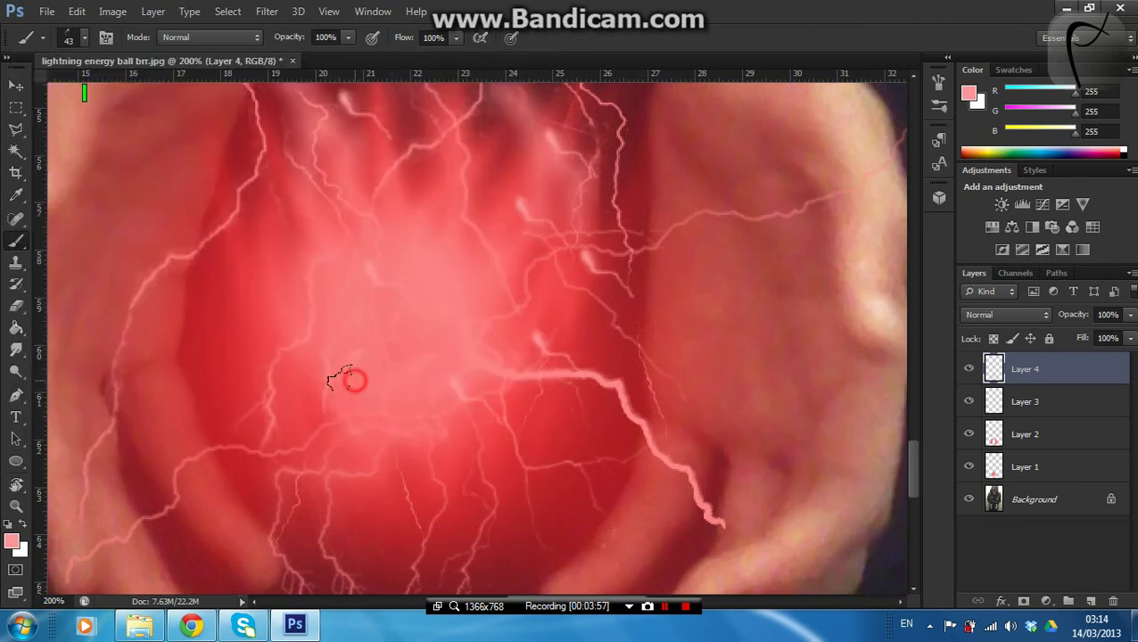
{"action": "left_click", "coordinate": [394, 475]}
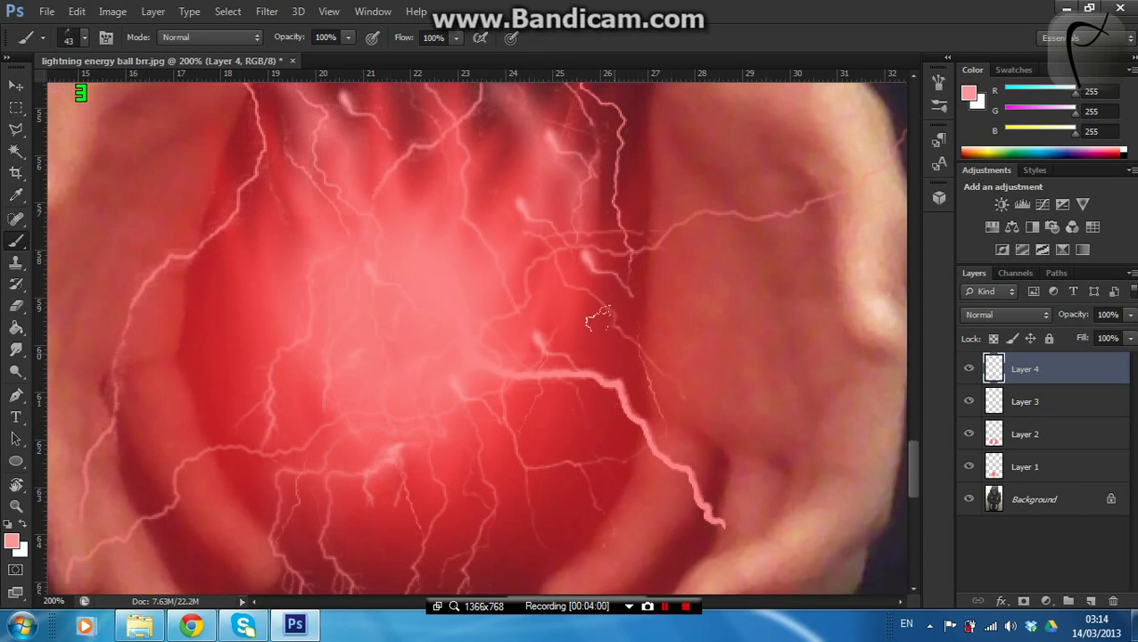
{"action": "left_click", "coordinate": [542, 320]}
{"action": "scroll", "coordinate": [448, 497], "scroll_direction": "up", "scroll_amount": 3}
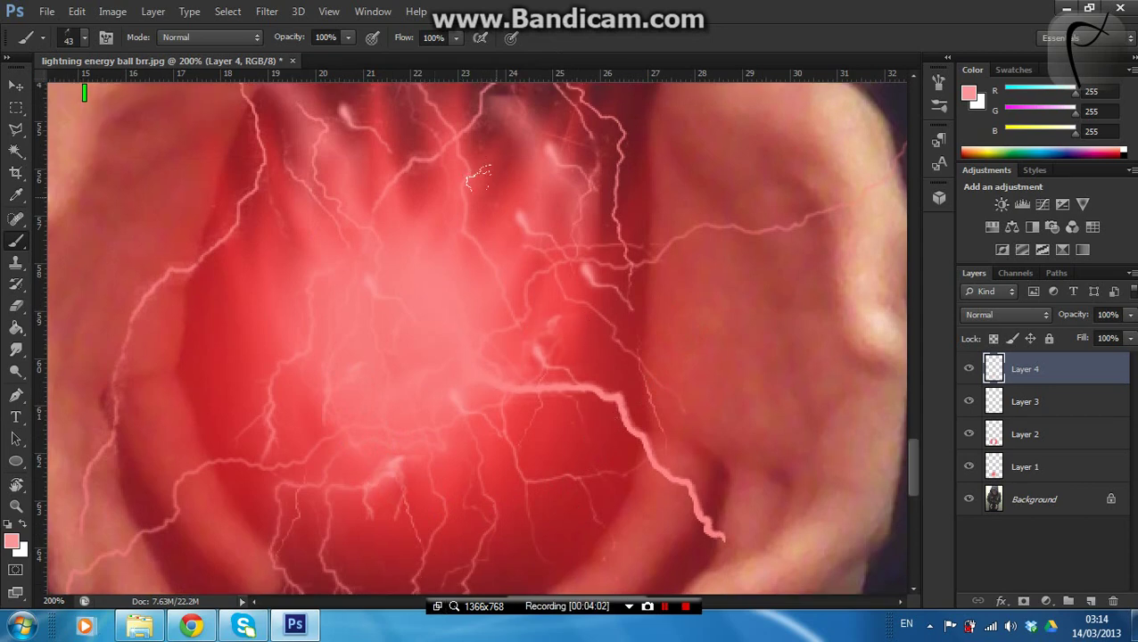
{"action": "scroll", "coordinate": [472, 401], "scroll_direction": "up", "scroll_amount": 3}
{"action": "scroll", "coordinate": [502, 303], "scroll_direction": "up", "scroll_amount": 3}
{"action": "scroll", "coordinate": [501, 303], "scroll_direction": "up", "scroll_amount": 3}
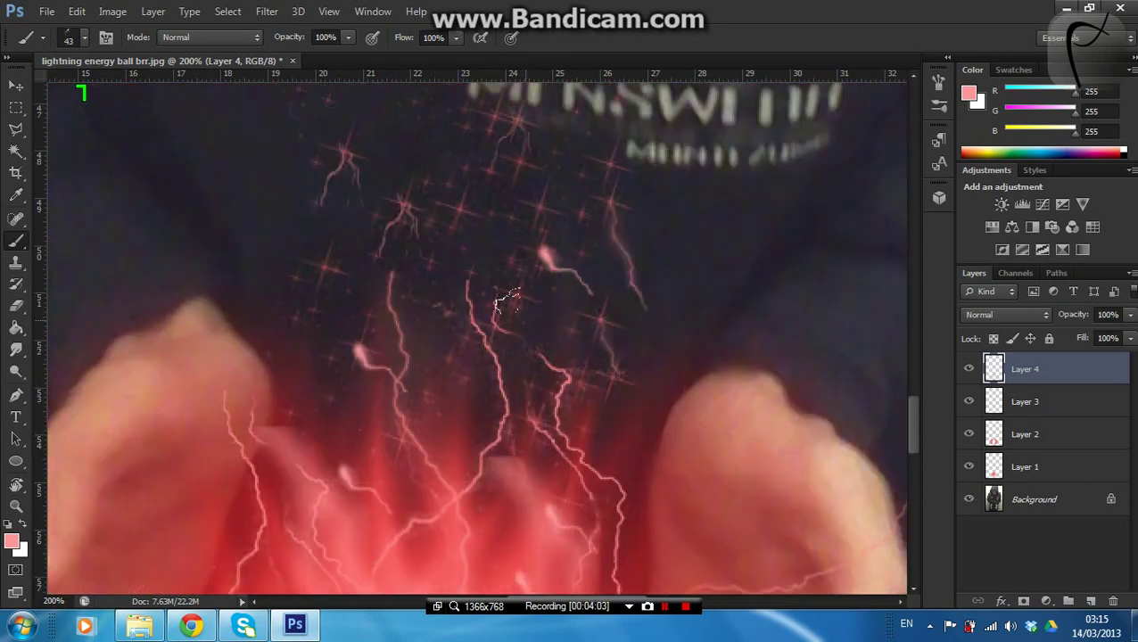
{"action": "scroll", "coordinate": [488, 357], "scroll_direction": "up", "scroll_amount": 3}
{"action": "scroll", "coordinate": [489, 359], "scroll_direction": "up", "scroll_amount": 3}
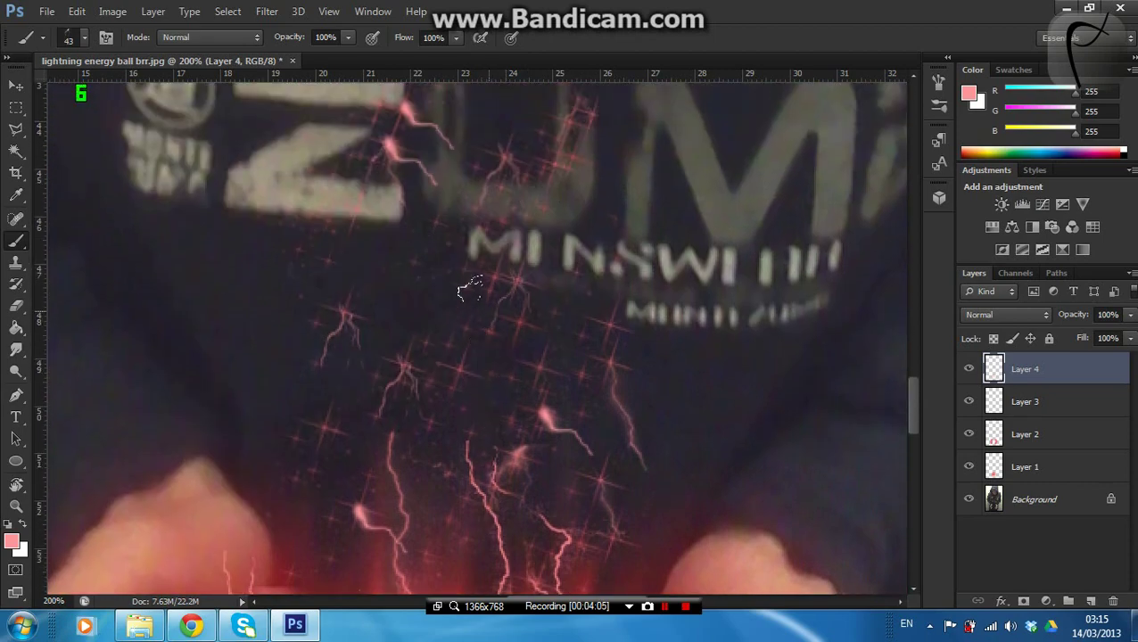
{"action": "scroll", "coordinate": [483, 300], "scroll_direction": "up", "scroll_amount": 3}
{"action": "scroll", "coordinate": [446, 366], "scroll_direction": "up", "scroll_amount": 4}
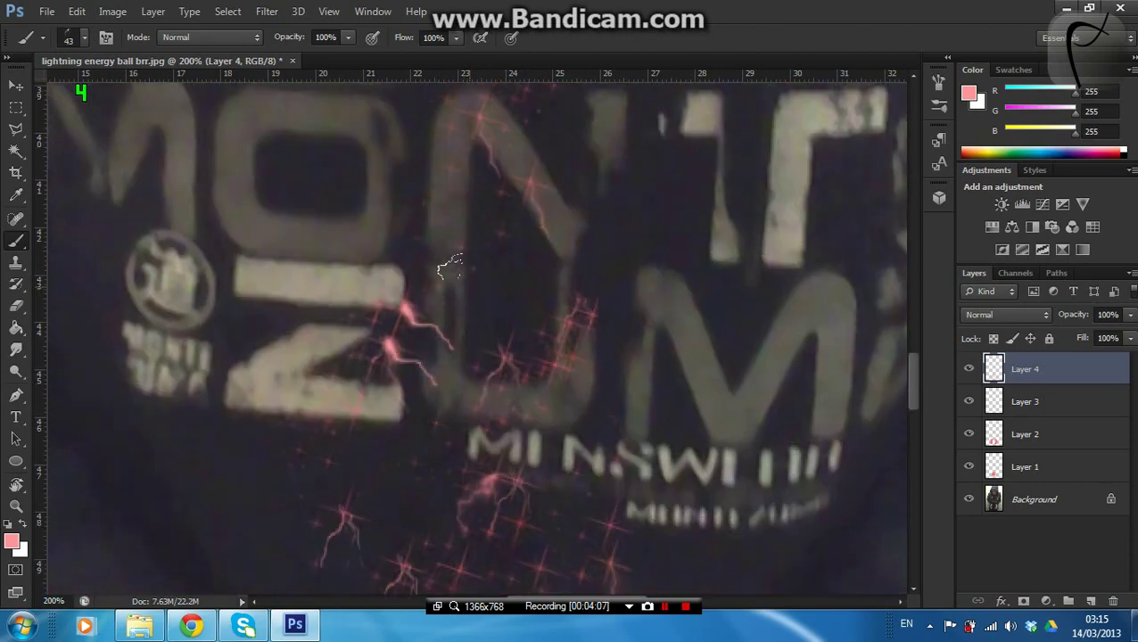
{"action": "left_click", "coordinate": [502, 253]}
Stamp more pink lightning sparks across the chest lettering
{"action": "scroll", "coordinate": [481, 294], "scroll_direction": "up", "scroll_amount": 2}
{"action": "scroll", "coordinate": [475, 330], "scroll_direction": "up", "scroll_amount": 3}
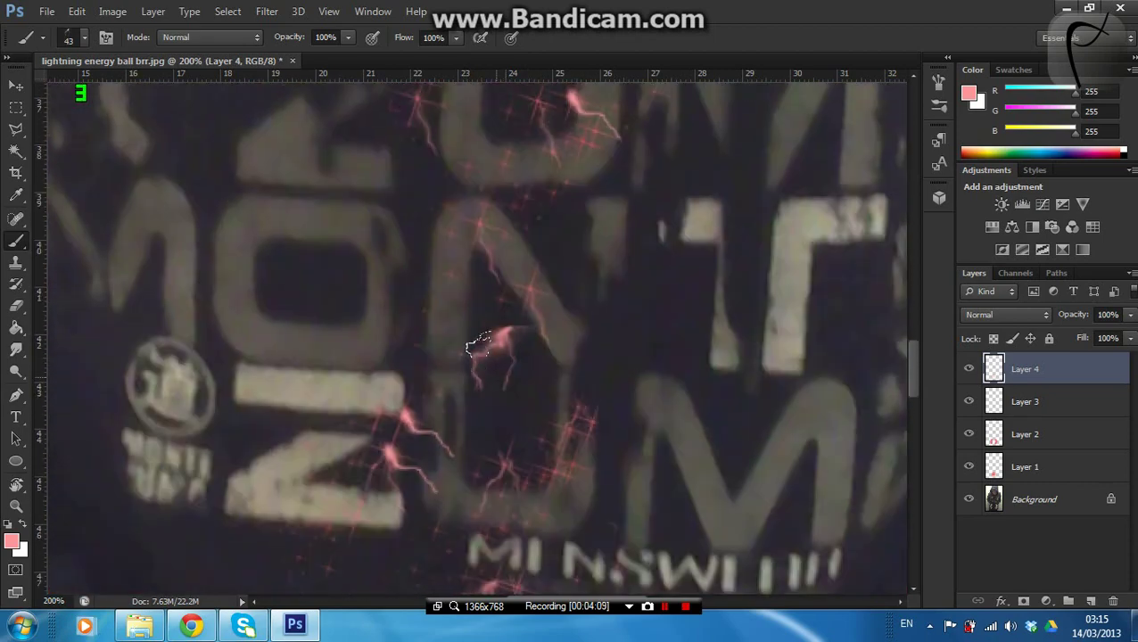
{"action": "scroll", "coordinate": [482, 329], "scroll_direction": "up", "scroll_amount": 3}
{"action": "scroll", "coordinate": [478, 343], "scroll_direction": "up", "scroll_amount": 2}
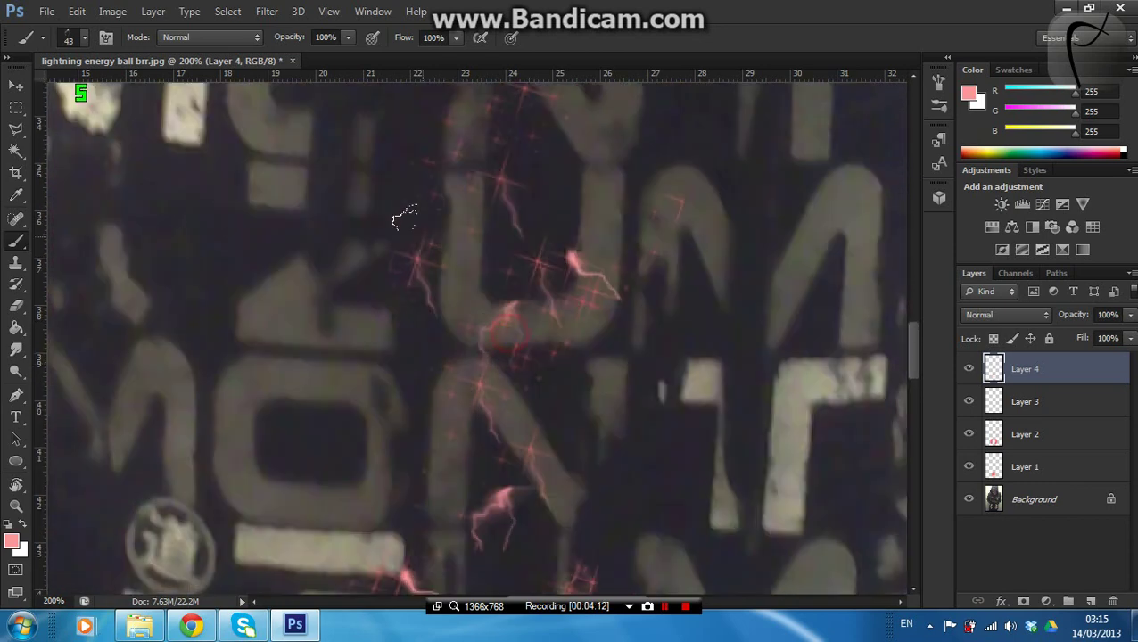
{"action": "scroll", "coordinate": [458, 337], "scroll_direction": "up", "scroll_amount": 2}
{"action": "scroll", "coordinate": [441, 357], "scroll_direction": "up", "scroll_amount": 2}
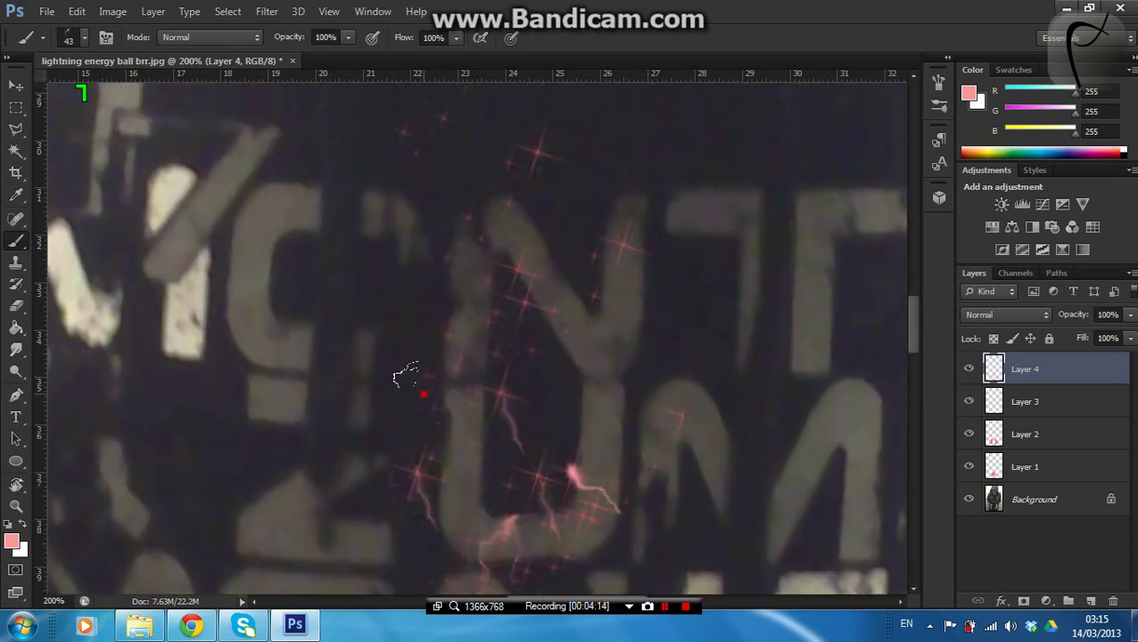
{"action": "left_click", "coordinate": [418, 392]}
{"action": "left_click", "coordinate": [609, 248]}
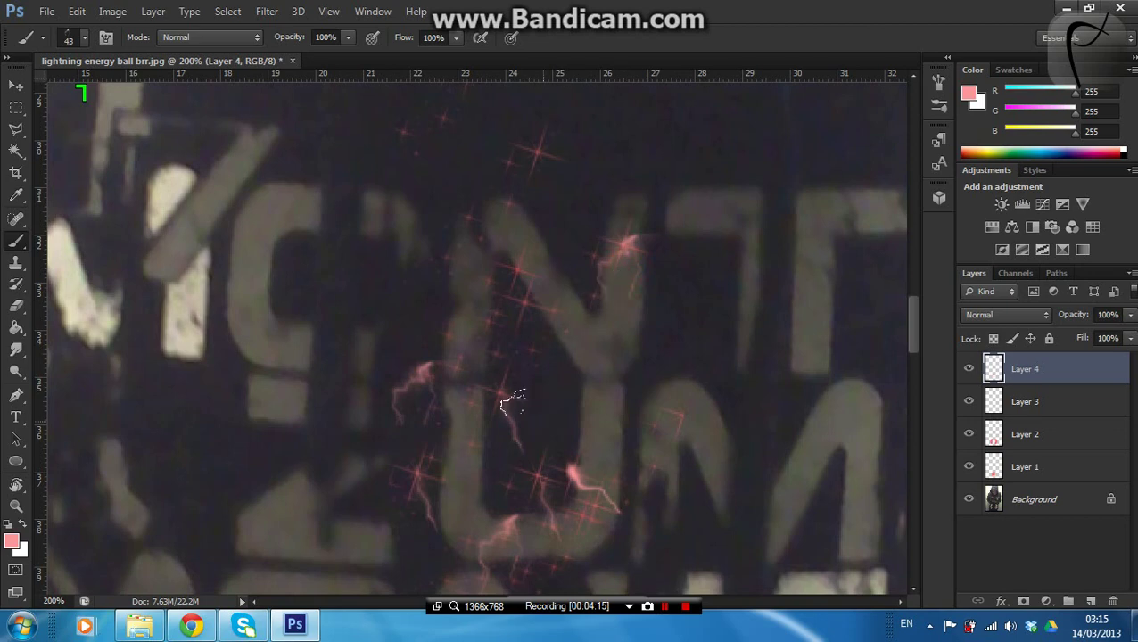
{"action": "scroll", "coordinate": [508, 393], "scroll_direction": "up", "scroll_amount": 1}
{"action": "left_click", "coordinate": [521, 223]}
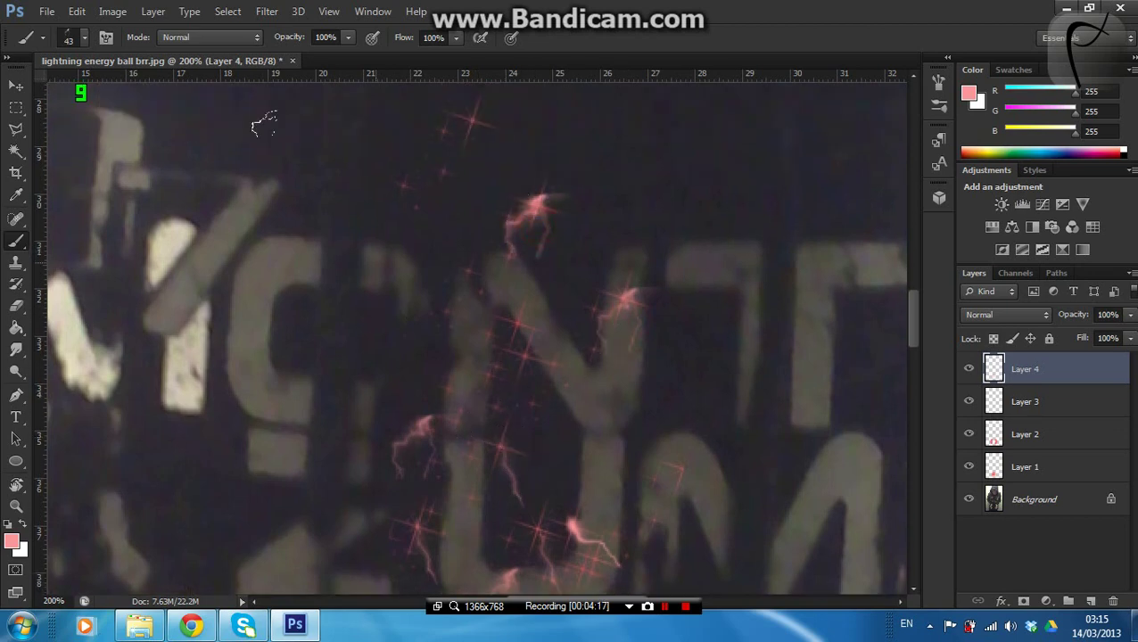
Choose thin branching lightning preset 672 at 53 px
{"action": "left_click", "coordinate": [84, 37]}
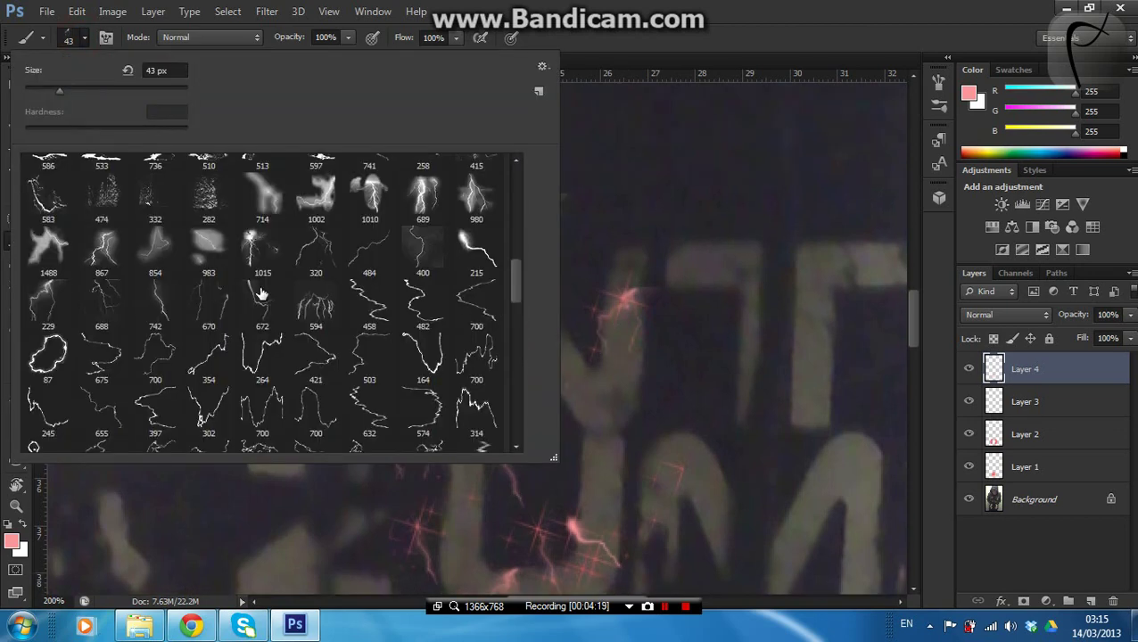
{"action": "left_click", "coordinate": [259, 304]}
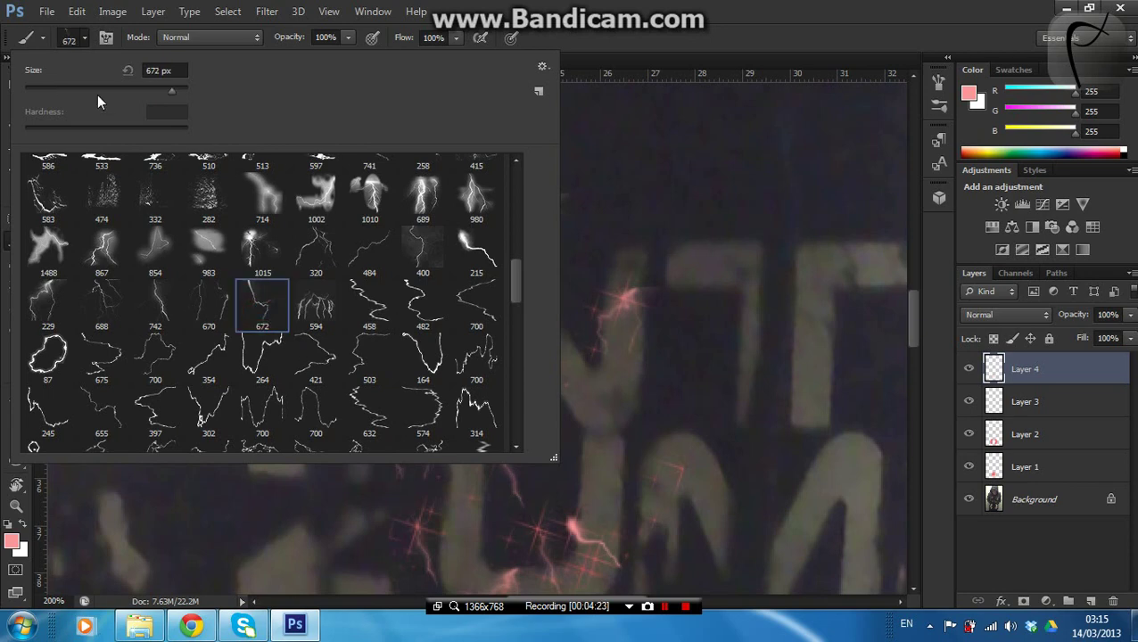
{"action": "left_click", "coordinate": [68, 91]}
{"action": "key", "text": "Down"}
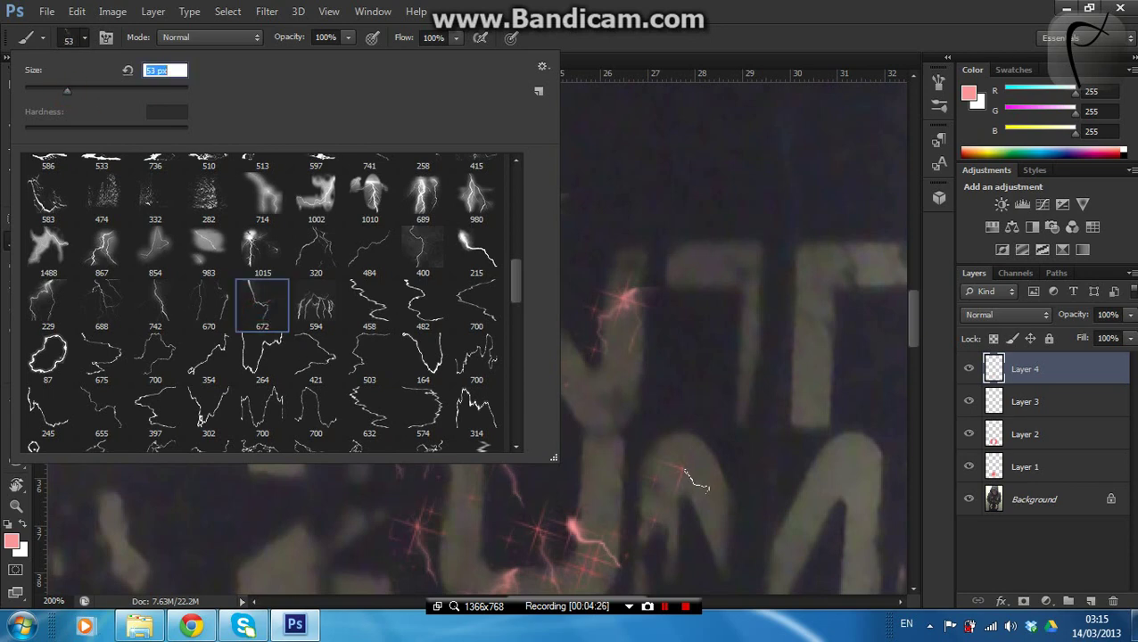
{"action": "key", "text": "Return"}
Stamp pink lightning streaks across the shirt lettering and near the upper sparks
{"action": "left_click", "coordinate": [693, 474]}
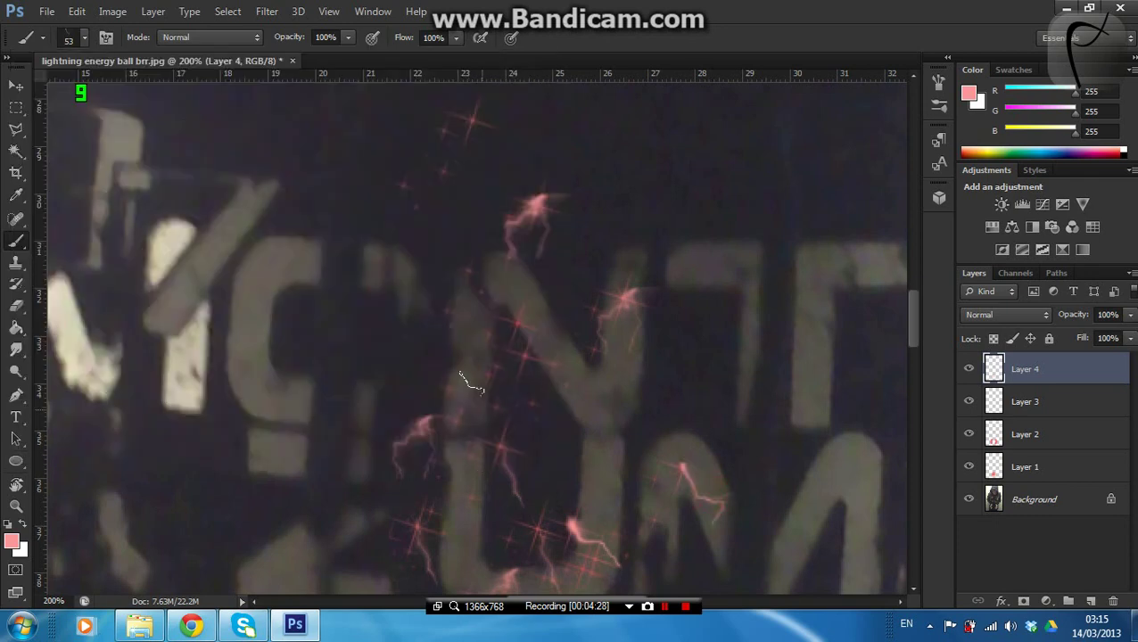
{"action": "left_click", "coordinate": [557, 385]}
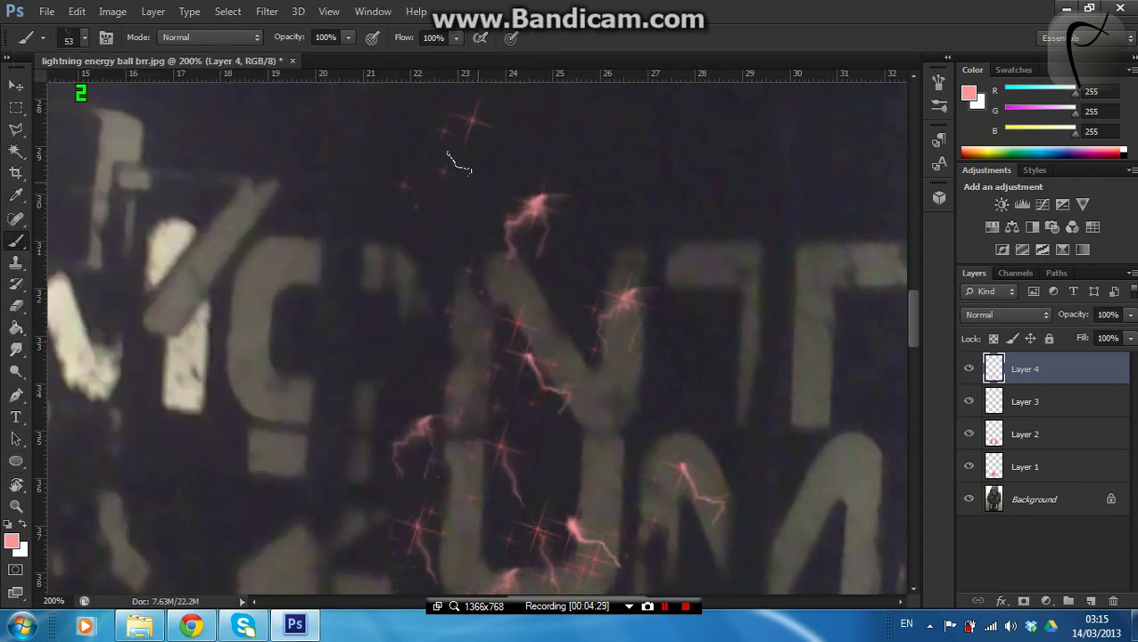
{"action": "left_click", "coordinate": [472, 206]}
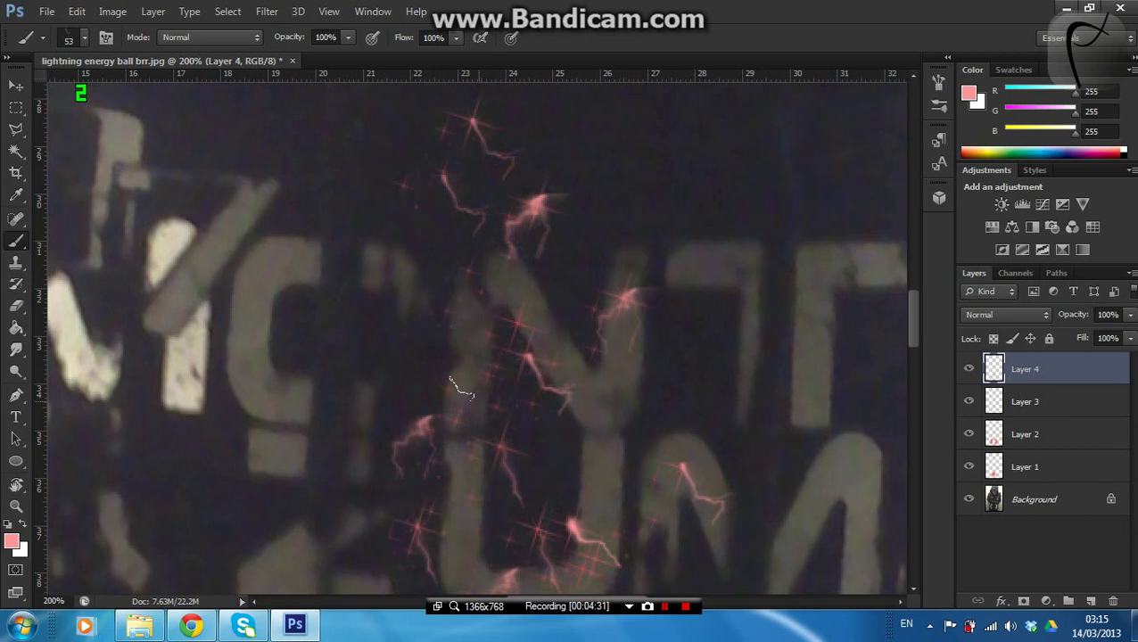
{"action": "scroll", "coordinate": [459, 392], "scroll_direction": "up", "scroll_amount": 3}
{"action": "scroll", "coordinate": [458, 401], "scroll_direction": "up", "scroll_amount": 1}
{"action": "scroll", "coordinate": [457, 401], "scroll_direction": "down", "scroll_amount": 3}
{"action": "scroll", "coordinate": [458, 356], "scroll_direction": "down", "scroll_amount": 2}
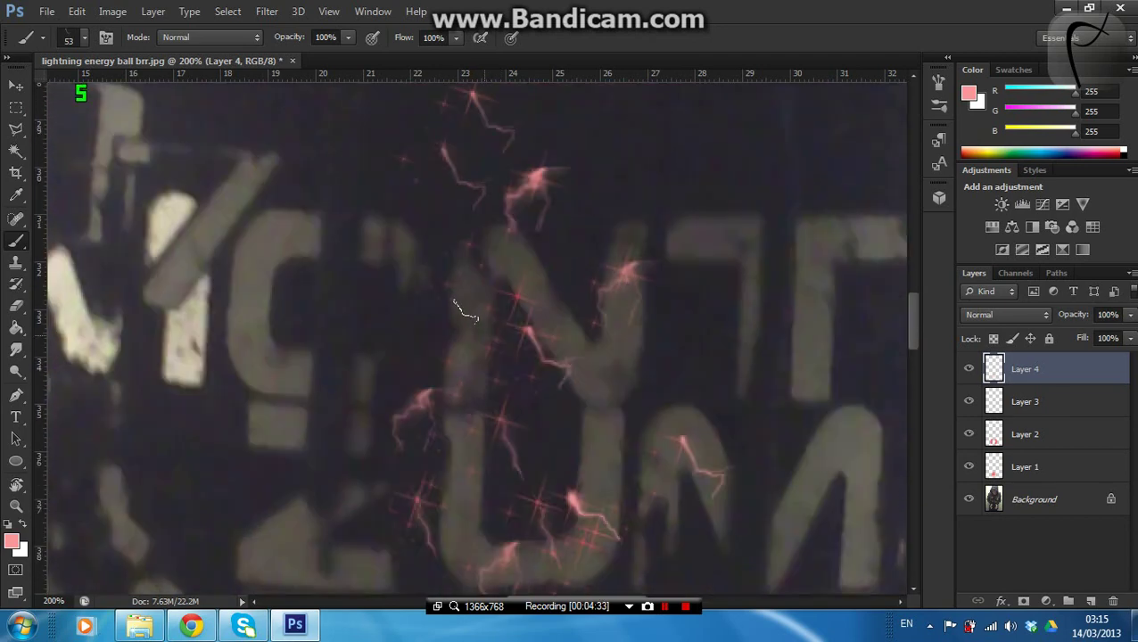
{"action": "scroll", "coordinate": [459, 522], "scroll_direction": "down", "scroll_amount": 4}
{"action": "scroll", "coordinate": [470, 486], "scroll_direction": "down", "scroll_amount": 3}
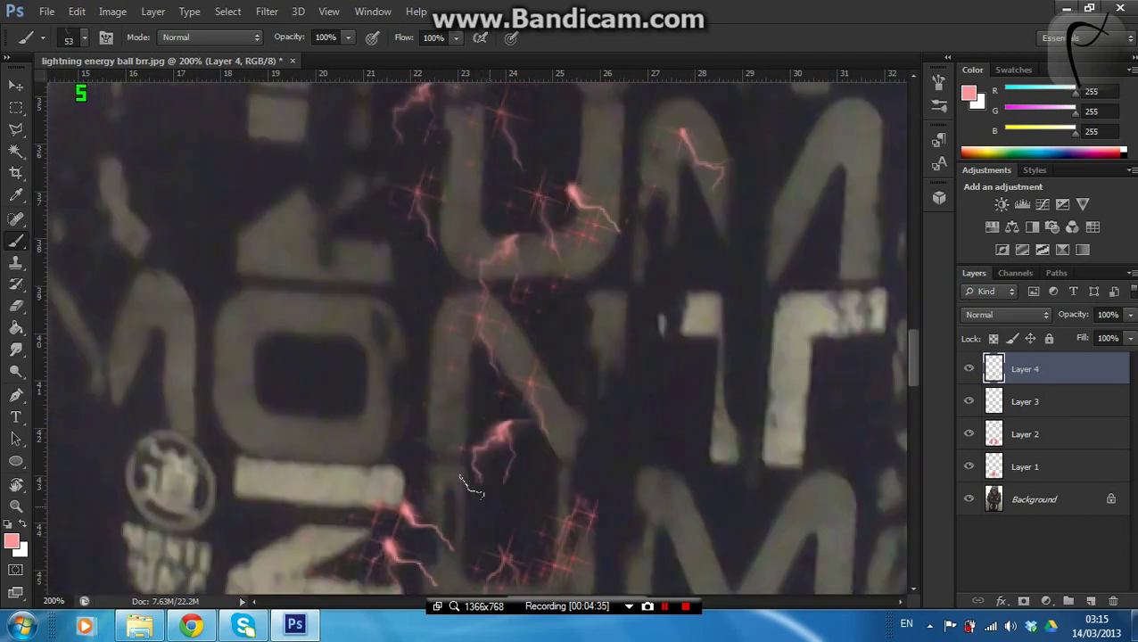
Add lightning streaks lower down the shirt, ending just above the energy ball
{"action": "left_click", "coordinate": [457, 411]}
{"action": "scroll", "coordinate": [441, 561], "scroll_direction": "down", "scroll_amount": 2}
{"action": "scroll", "coordinate": [481, 490], "scroll_direction": "down", "scroll_amount": 2}
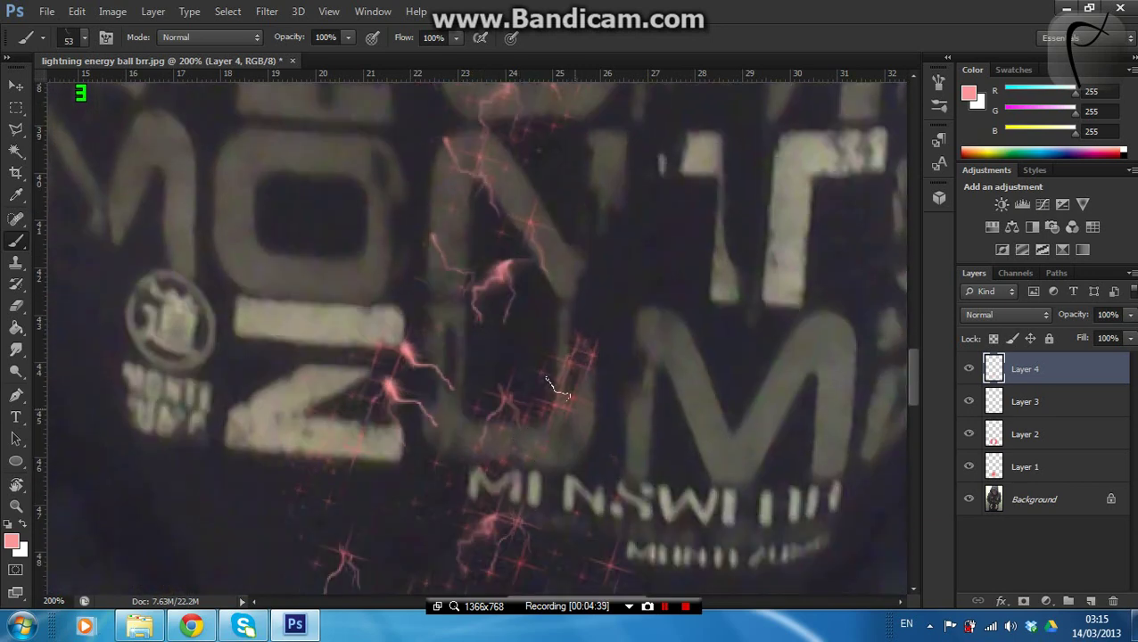
{"action": "left_click", "coordinate": [580, 408]}
{"action": "scroll", "coordinate": [365, 454], "scroll_direction": "down", "scroll_amount": 1}
{"action": "scroll", "coordinate": [365, 456], "scroll_direction": "down", "scroll_amount": 2}
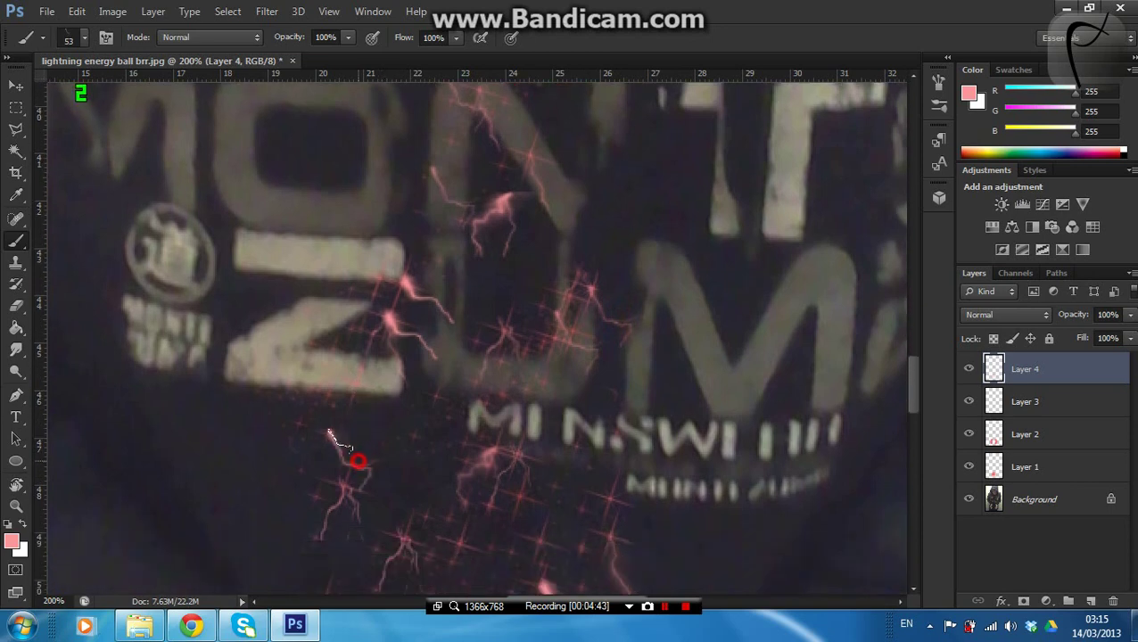
{"action": "scroll", "coordinate": [615, 512], "scroll_direction": "down", "scroll_amount": 2}
{"action": "scroll", "coordinate": [603, 499], "scroll_direction": "down", "scroll_amount": 2}
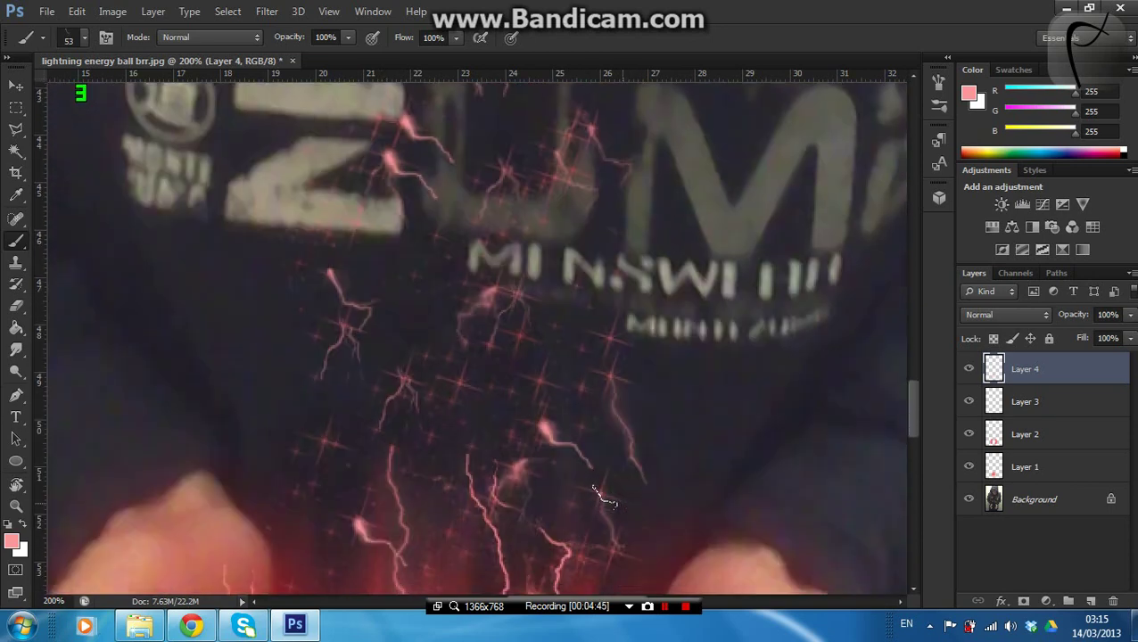
{"action": "scroll", "coordinate": [541, 327], "scroll_direction": "down", "scroll_amount": 1}
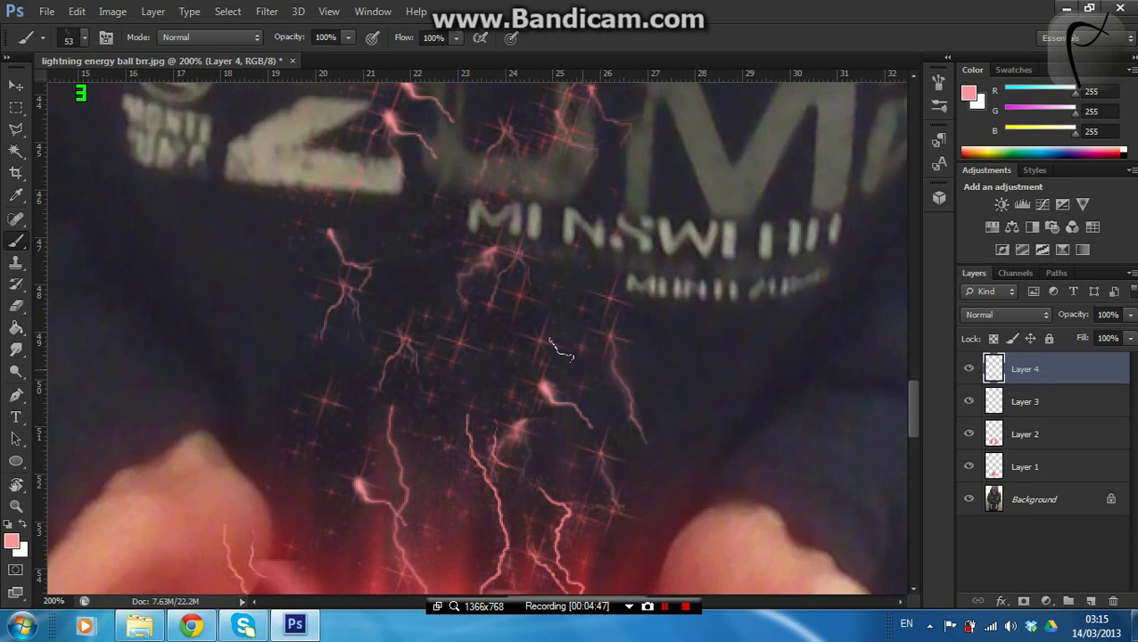
{"action": "left_click", "coordinate": [582, 321]}
Review the whole image at fit-to-screen and 50%, then select the Background layer
{"action": "key", "text": "ctrl+0"}
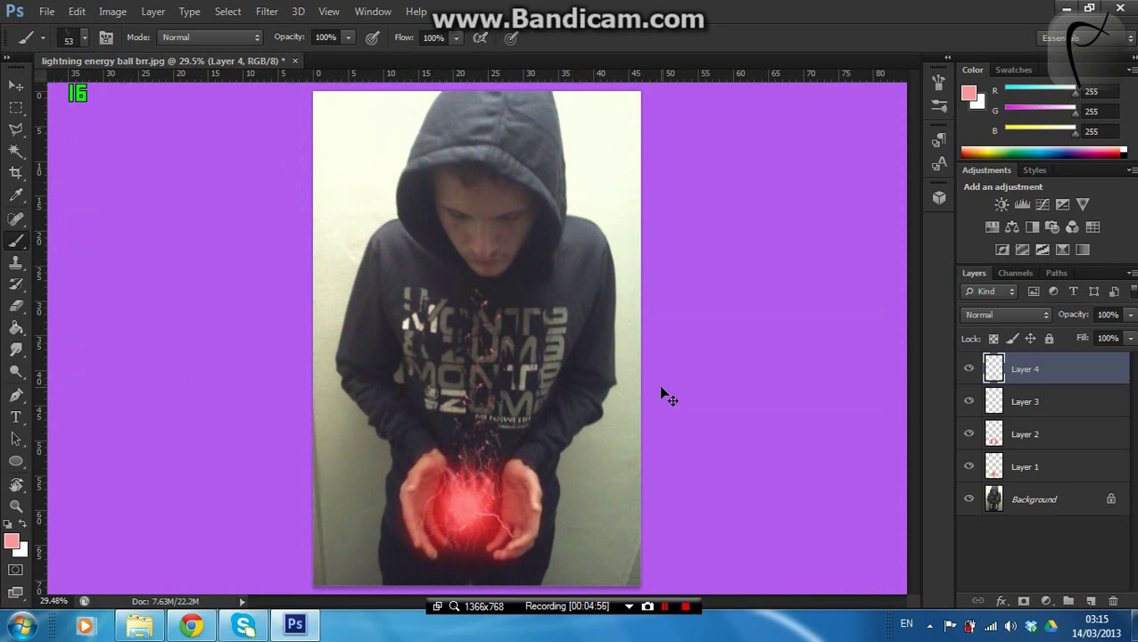
{"action": "key", "text": "ctrl+plus"}
{"action": "key", "text": "ctrl+plus"}
{"action": "scroll", "coordinate": [658, 385], "scroll_direction": "down", "scroll_amount": 3}
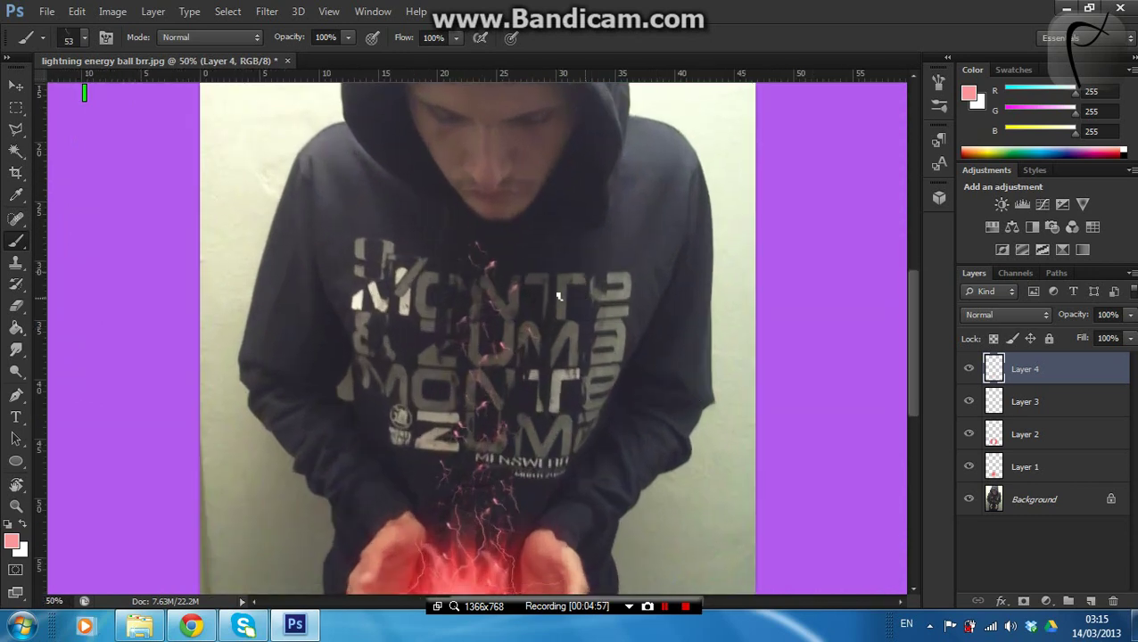
{"action": "scroll", "coordinate": [431, 371], "scroll_direction": "down", "scroll_amount": 2}
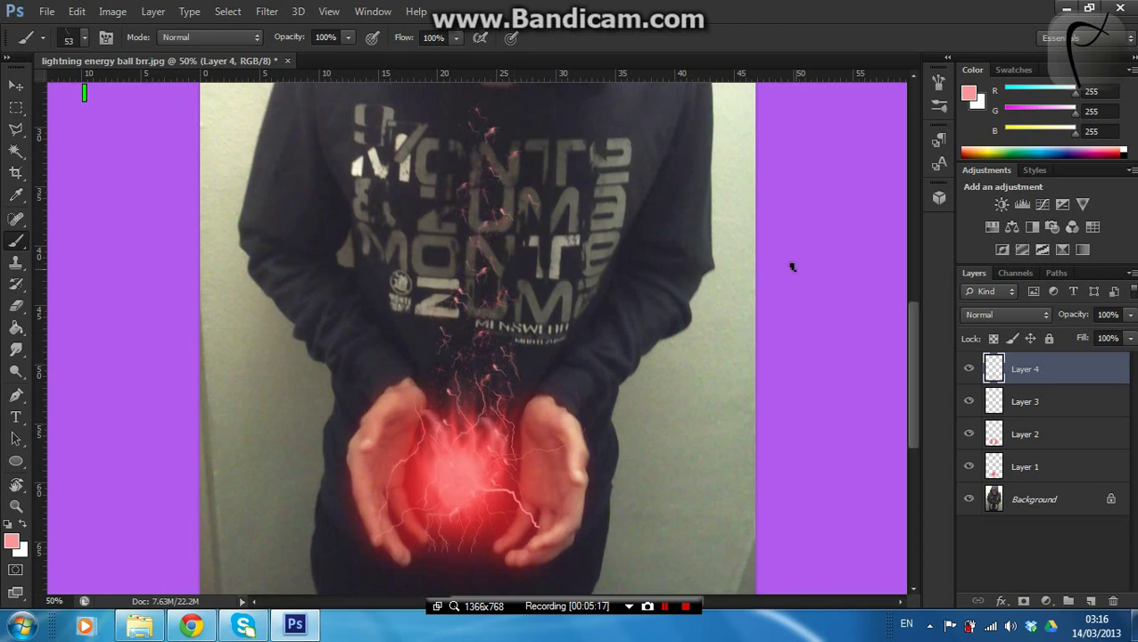
{"action": "left_click", "coordinate": [1014, 502]}
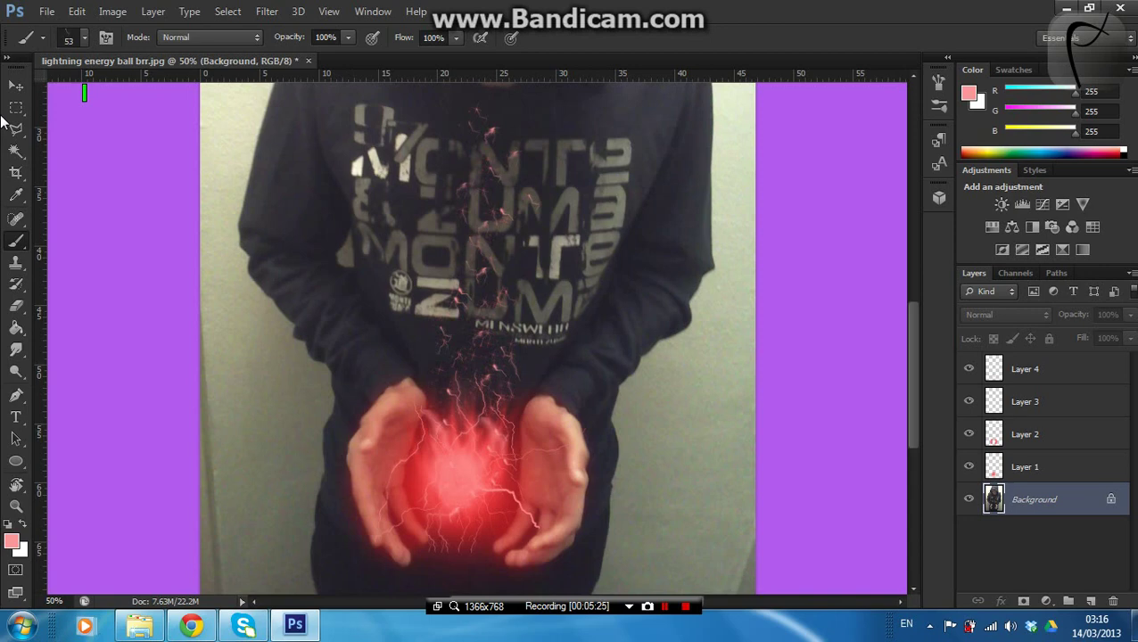
Convert the locked Background into Layer 0 and bring up the Filter menu
{"action": "double_click", "coordinate": [1059, 498]}
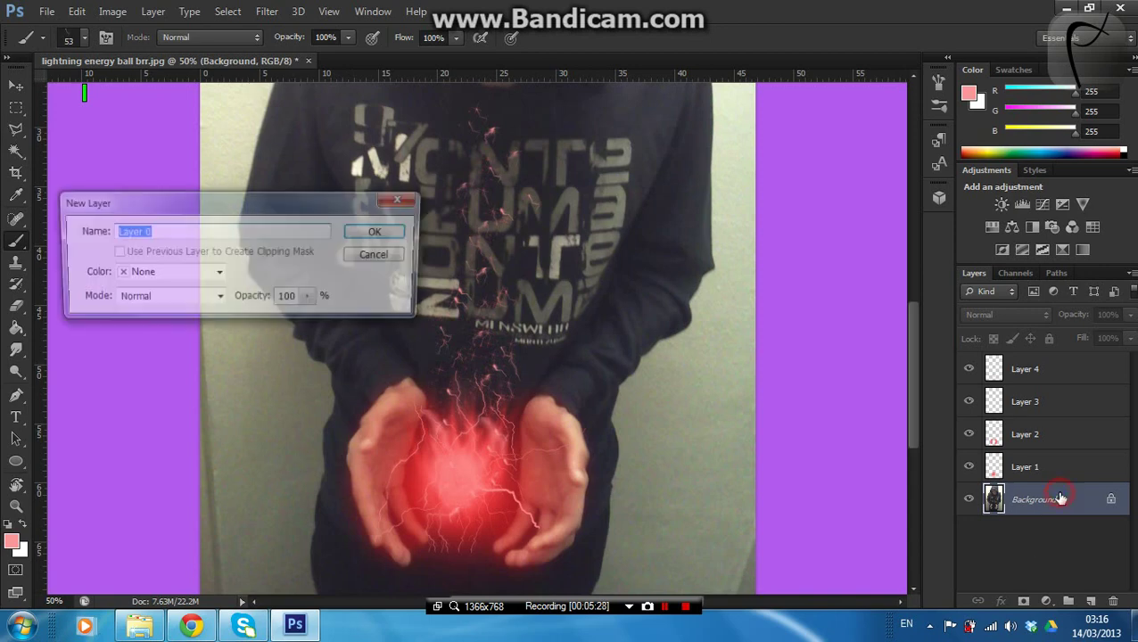
{"action": "left_click", "coordinate": [379, 232]}
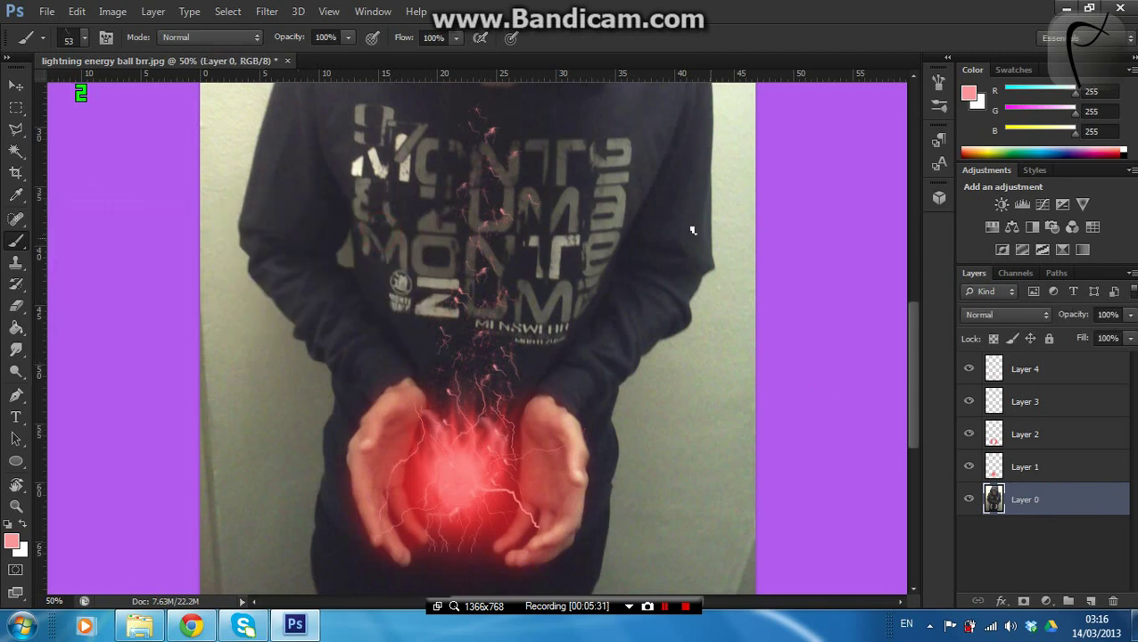
{"action": "scroll", "coordinate": [580, 366], "scroll_direction": "up", "scroll_amount": 1}
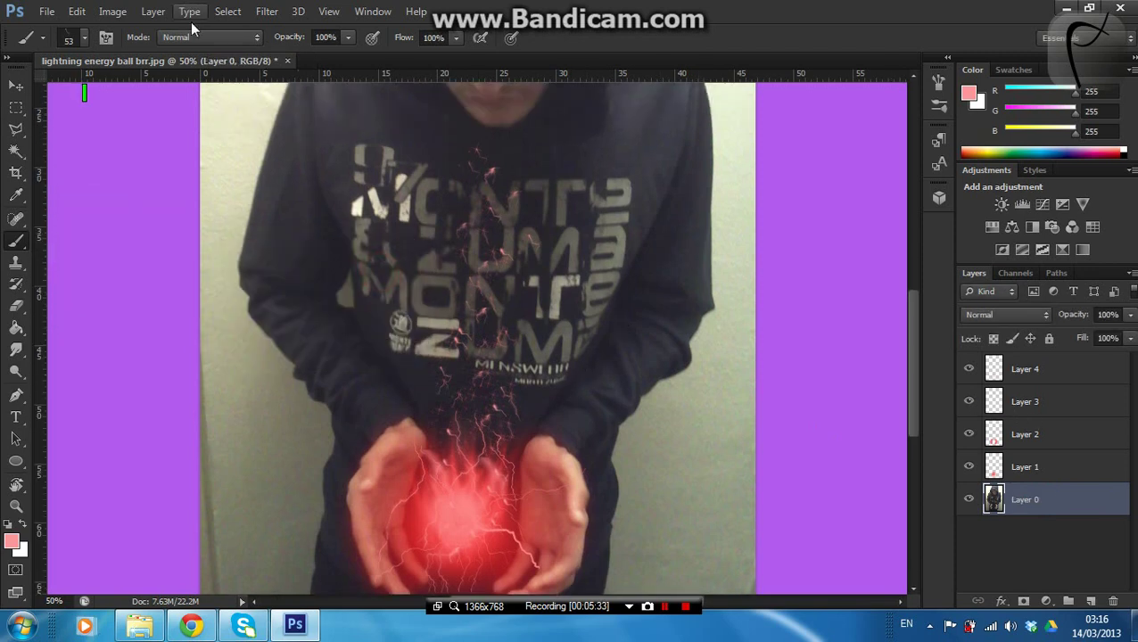
{"action": "left_click", "coordinate": [266, 11]}
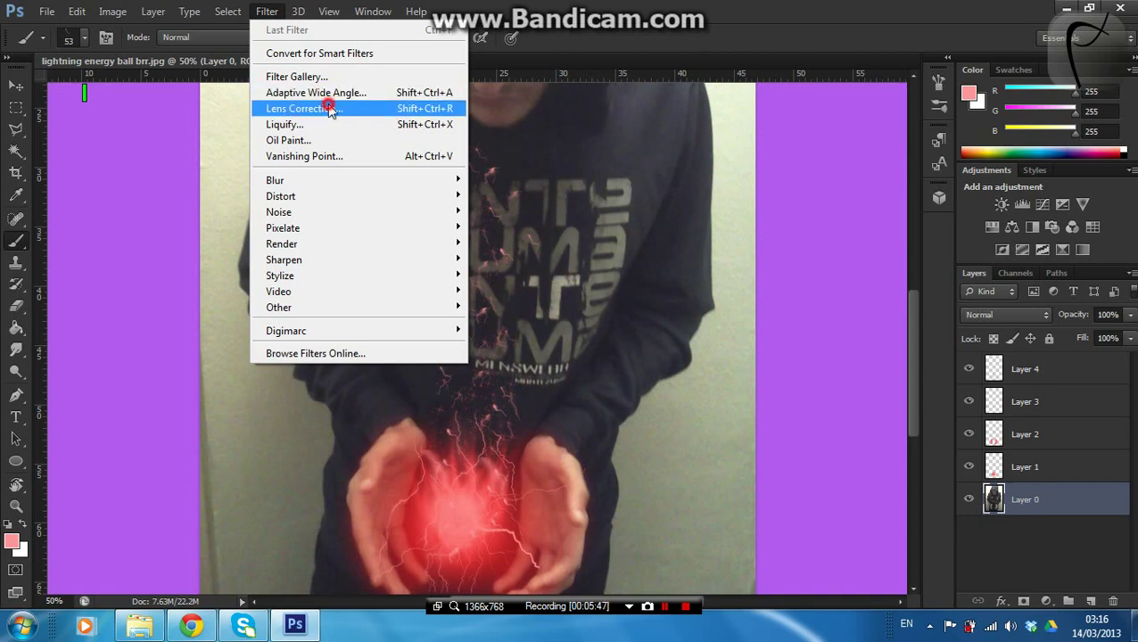
Apply a Lens Correction custom vignette to Layer 0 with amount -100 and midpoint +42
{"action": "left_click", "coordinate": [328, 108]}
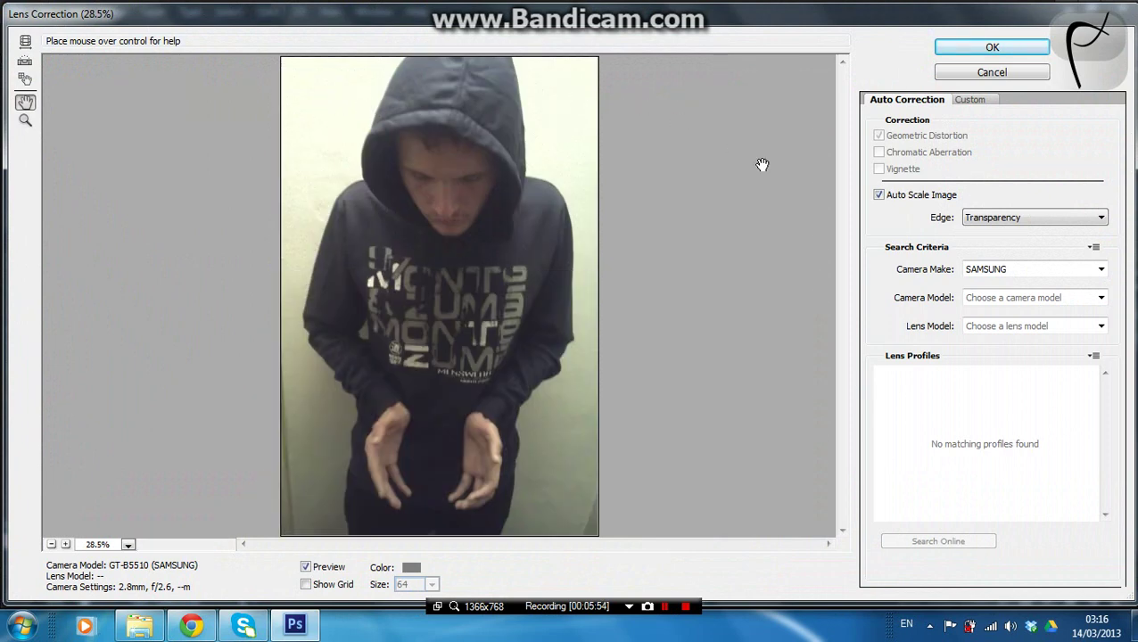
{"action": "left_click", "coordinate": [971, 100]}
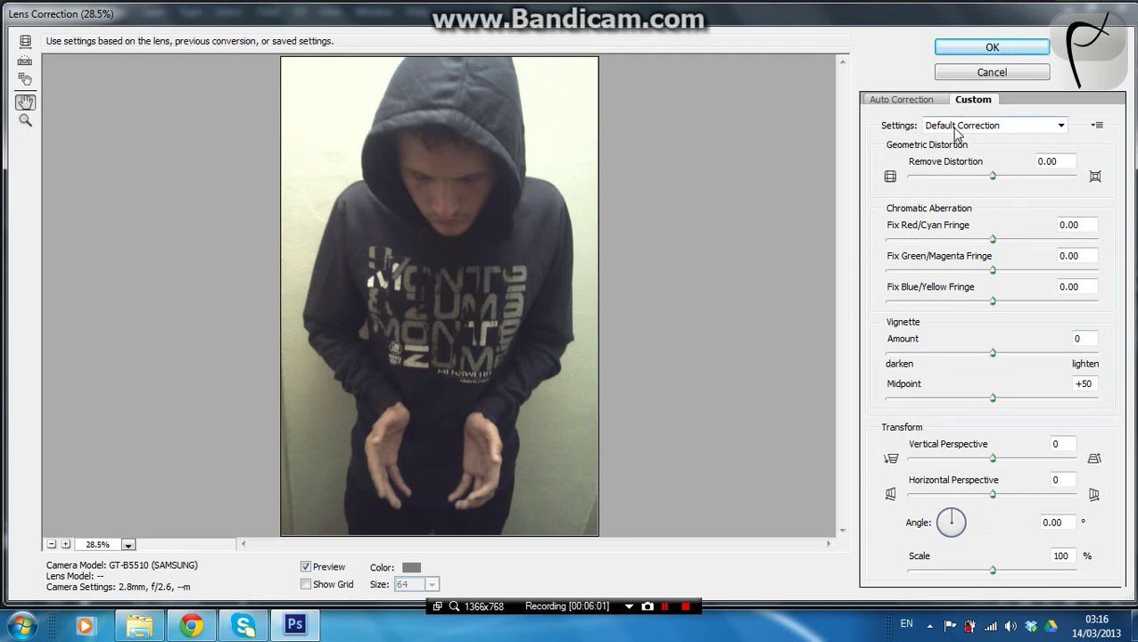
{"action": "left_click", "coordinate": [993, 354]}
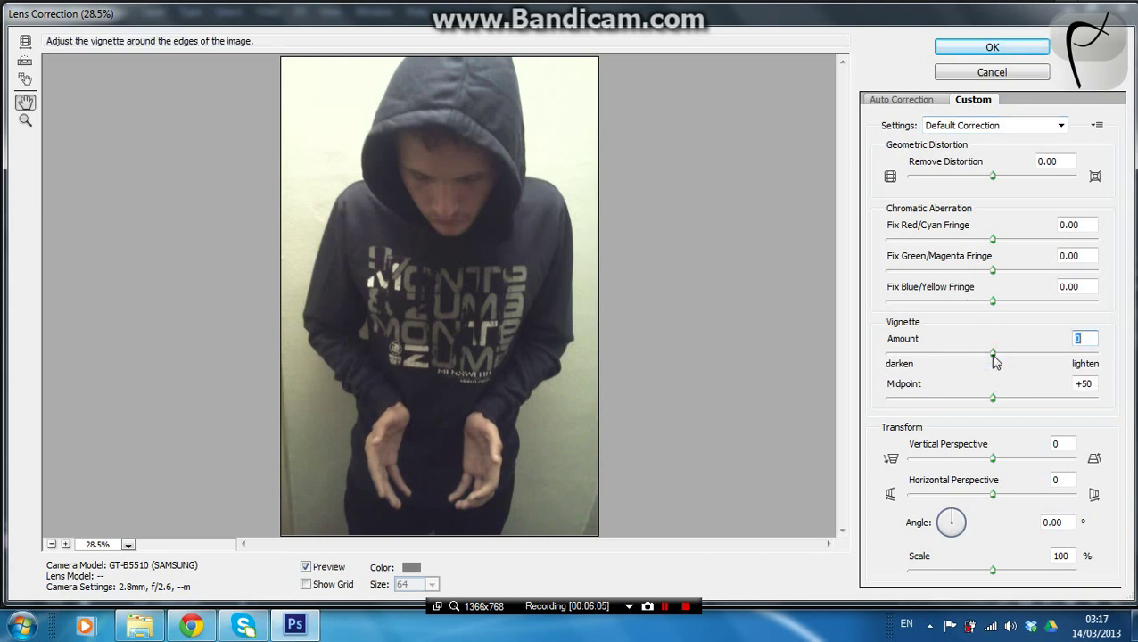
{"action": "left_click_drag", "start_coordinate": [993, 354], "coordinate": [798, 354]}
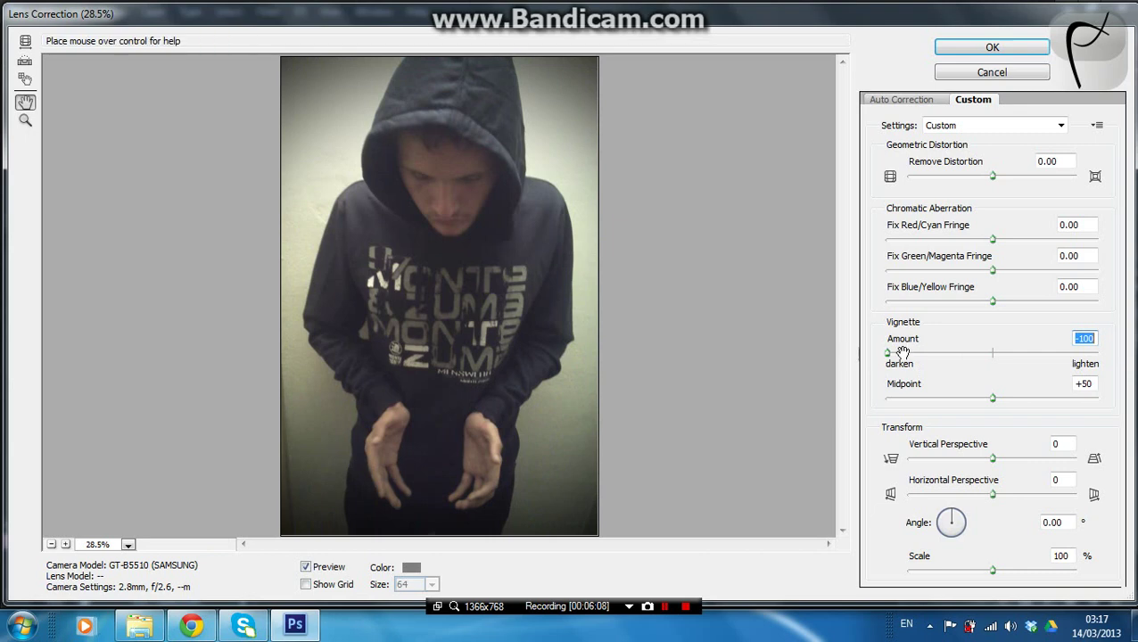
{"action": "left_click", "coordinate": [992, 401]}
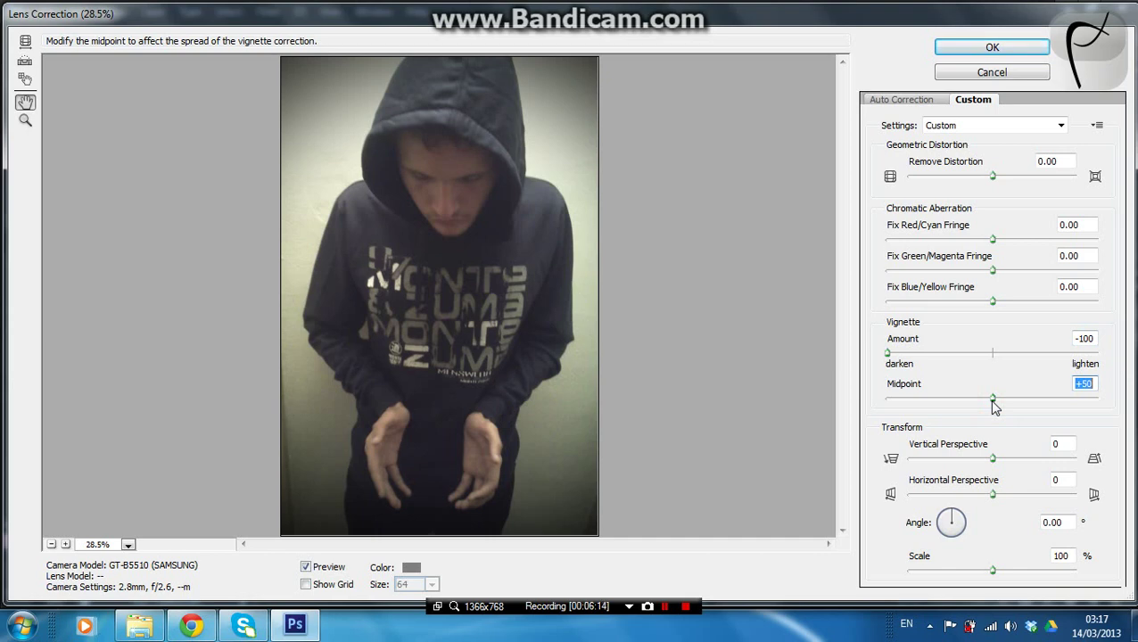
{"action": "mouse_move", "coordinate": [992, 402]}
{"action": "left_mouse_down"}
{"action": "mouse_move", "coordinate": [967, 404]}
{"action": "mouse_move", "coordinate": [977, 400]}
{"action": "left_mouse_up"}
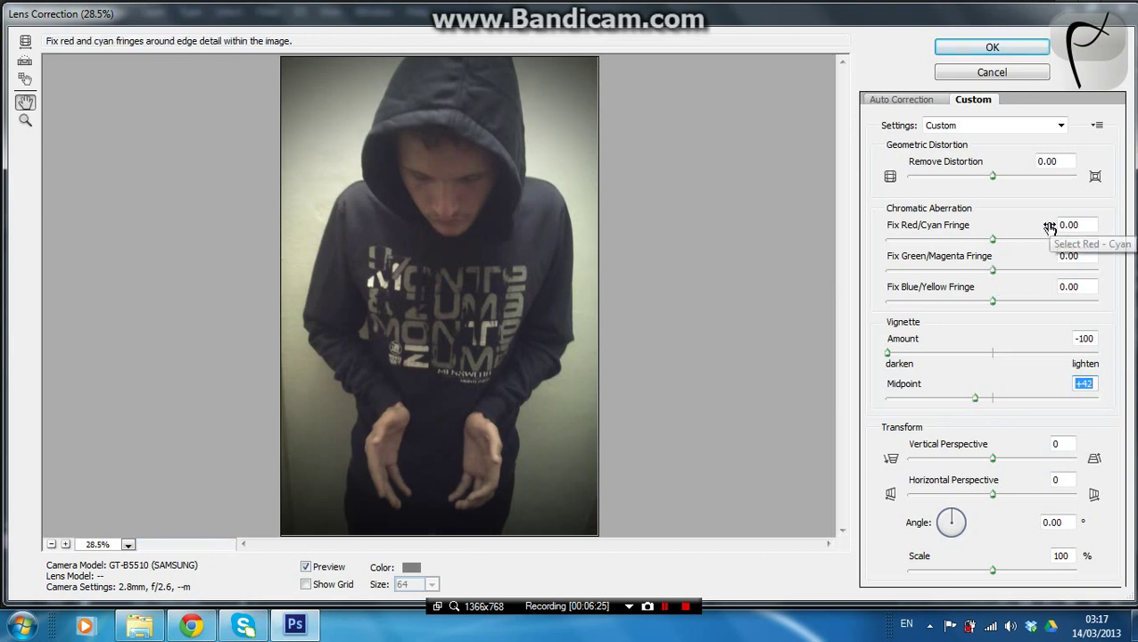
{"action": "left_click", "coordinate": [1000, 49]}
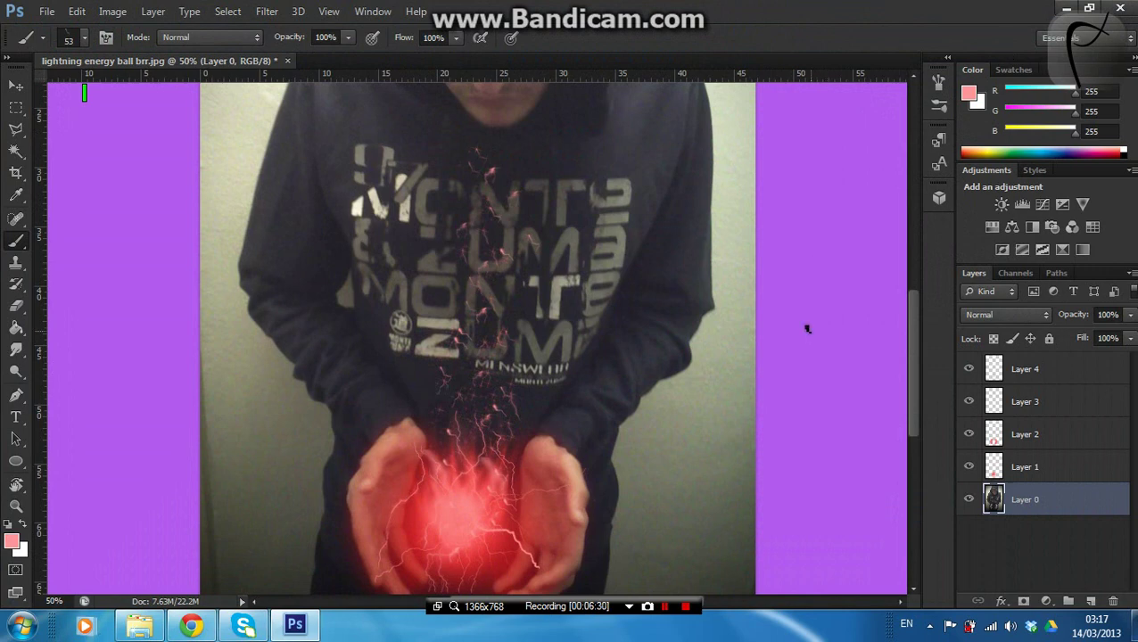
{"action": "key", "text": "ctrl+0"}
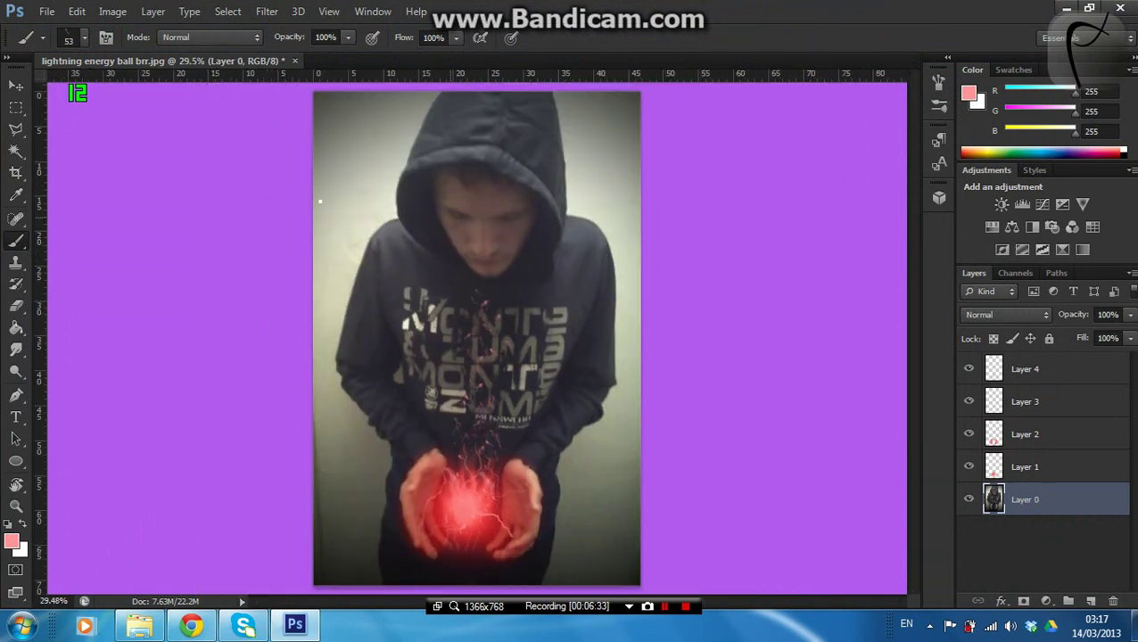
Start the Render > Lighting Effects filter, keeping the current Windows colour scheme when warned
{"action": "left_click", "coordinate": [268, 11]}
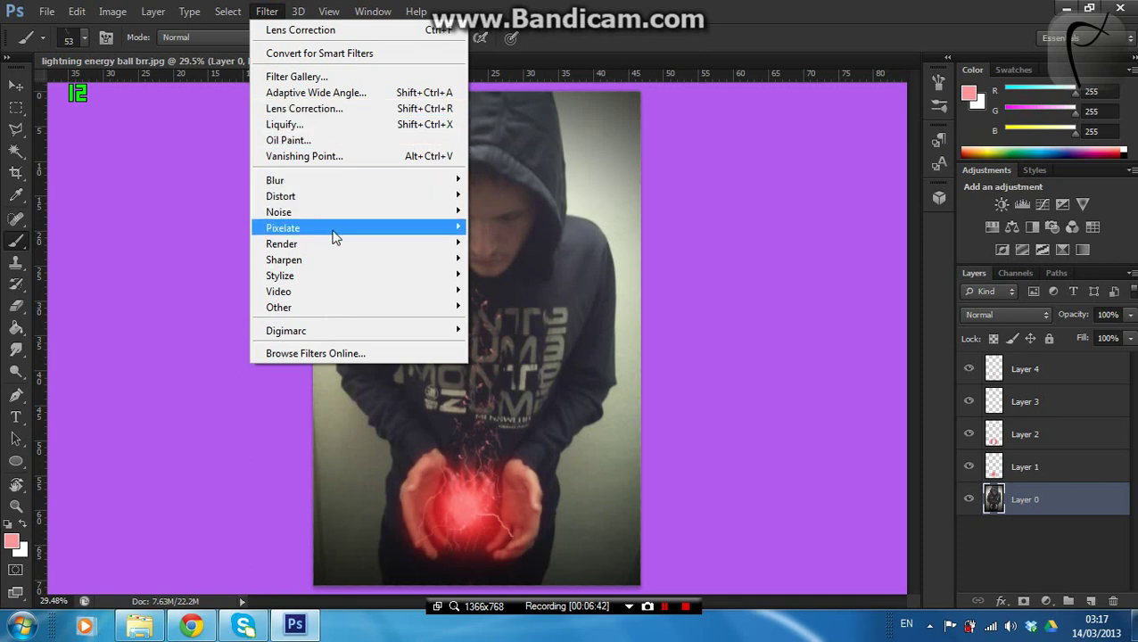
{"action": "mouse_move", "coordinate": [357, 244]}
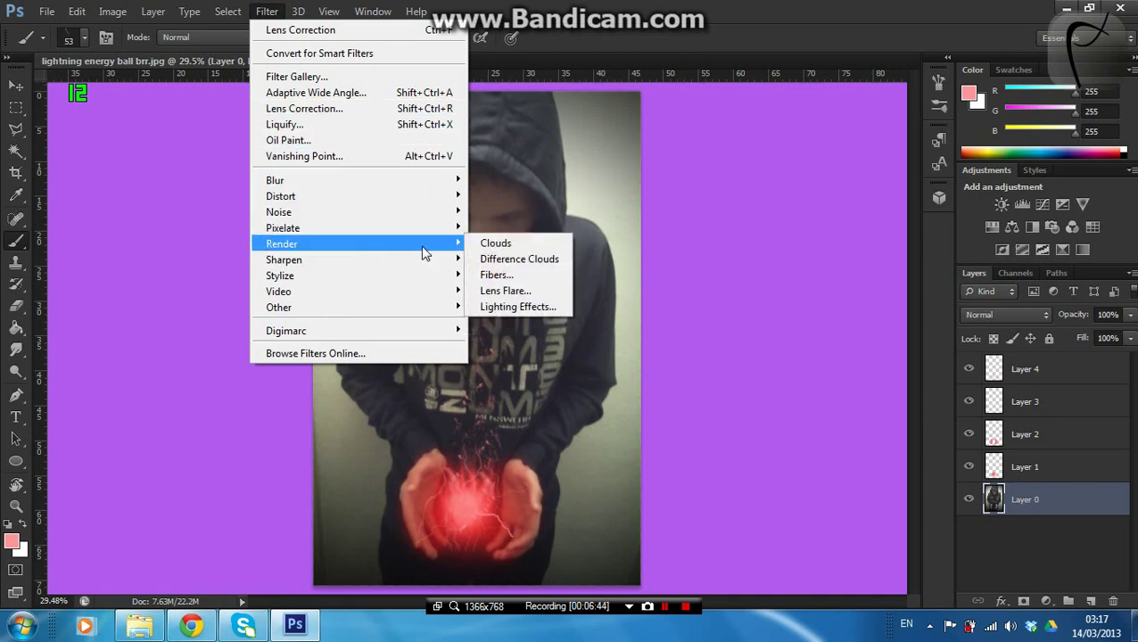
{"action": "left_click", "coordinate": [504, 306]}
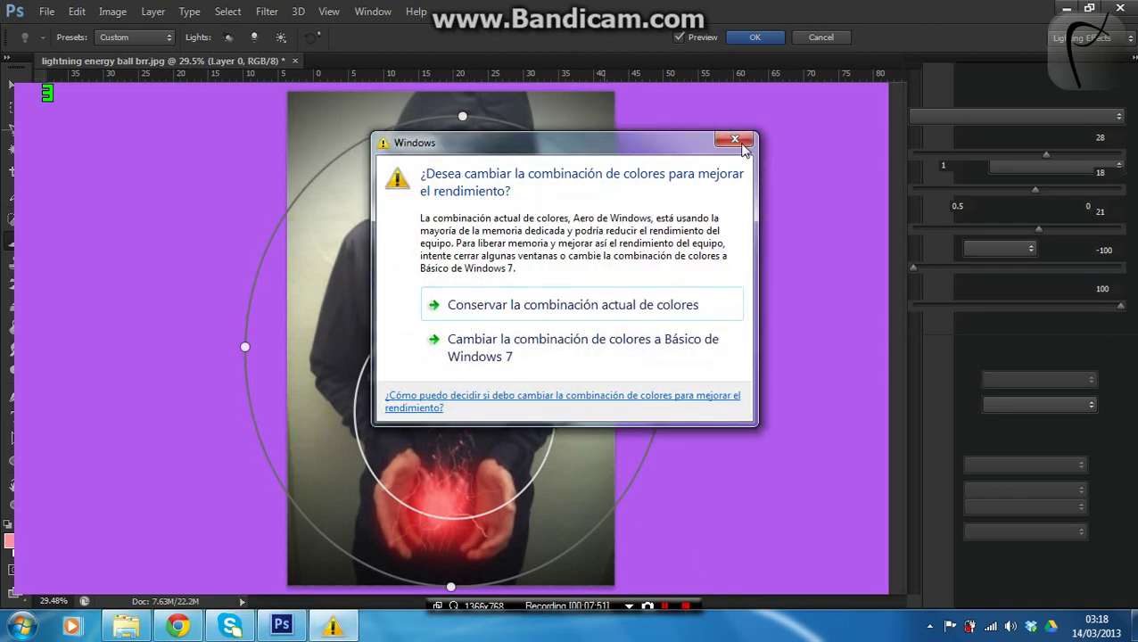
{"action": "left_click", "coordinate": [694, 305]}
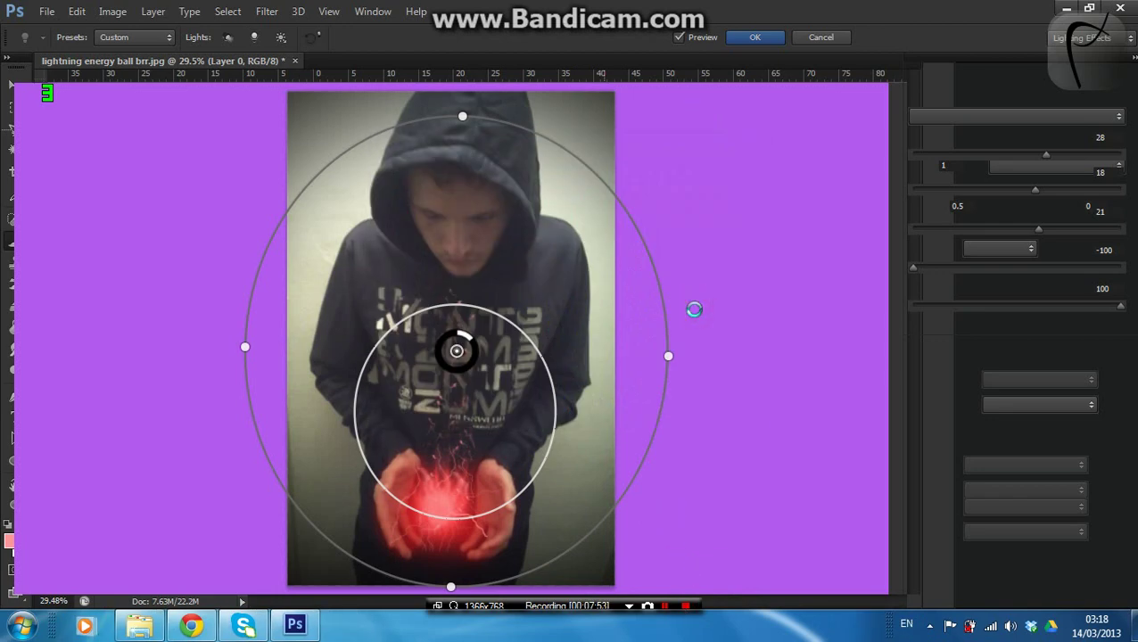